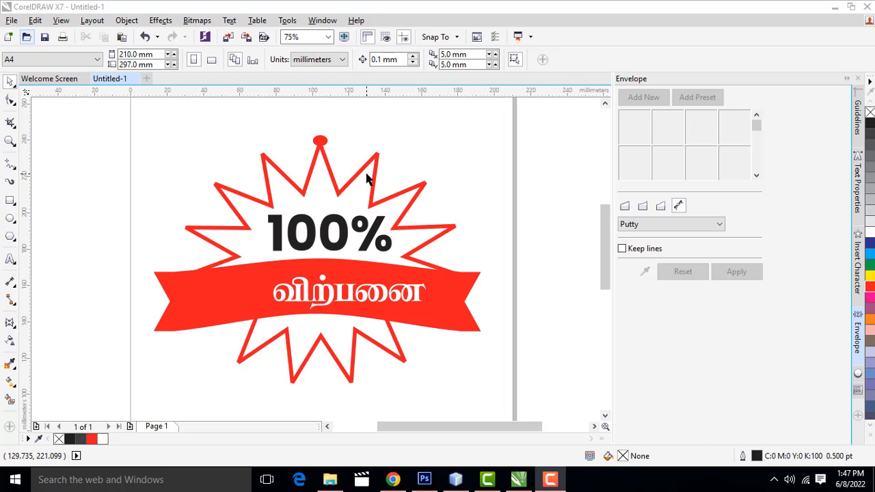
Create a new blank A4 document for the badge drawing.
left_click(11, 20)
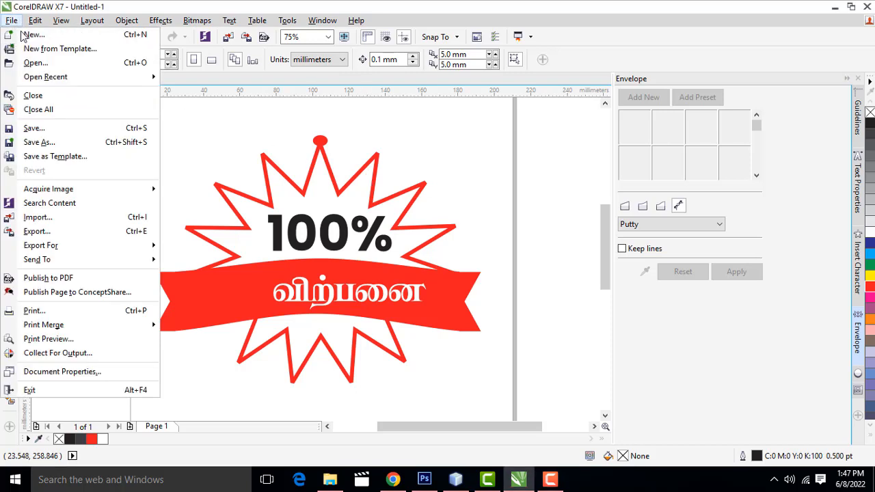
left_click(33, 34)
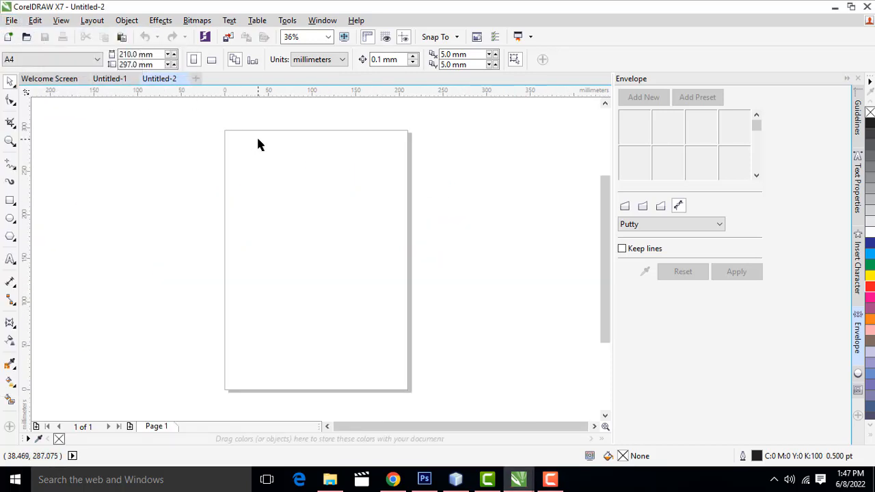
scroll(258, 144, "up", 1)
scroll(454, 193, "down", 2)
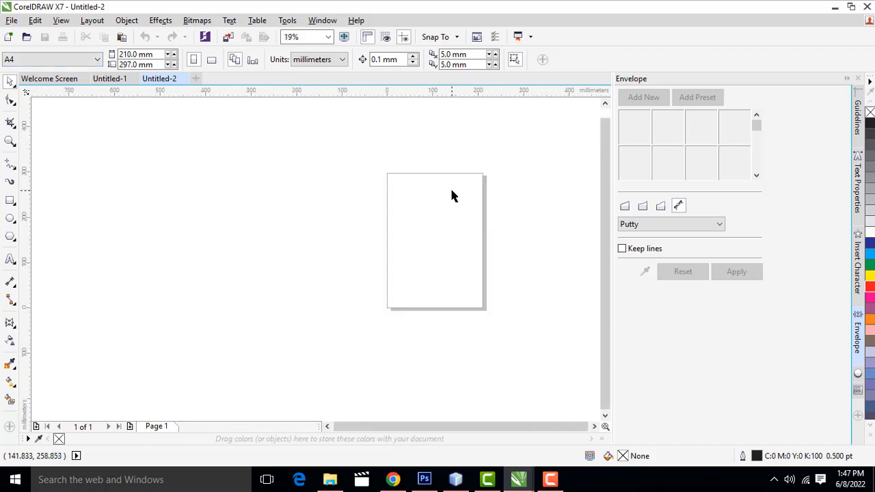
scroll(447, 193, "up", 1)
Examine the finished 100% badge with its starburst and ribbon in Untitled-1, and return to the Untitled-2 document.
left_click(109, 79)
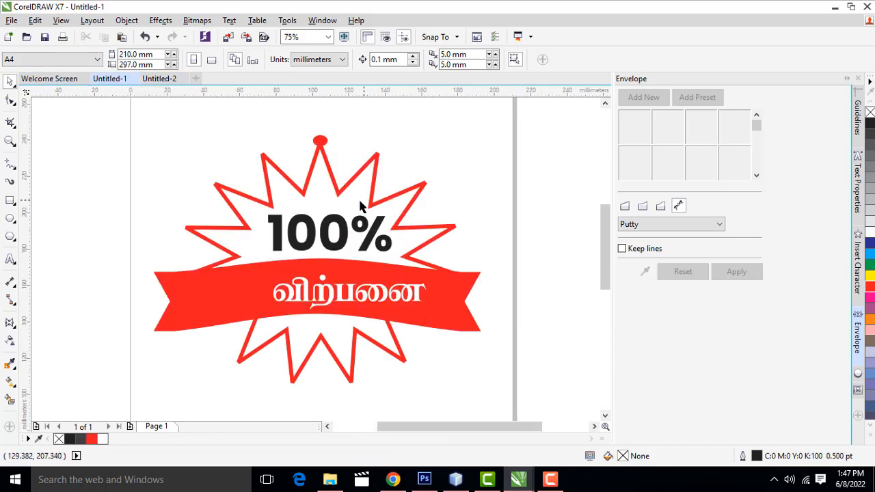
scroll(361, 206, "up", 1)
scroll(434, 235, "down", 1)
scroll(434, 238, "up", 1)
scroll(432, 238, "down", 1)
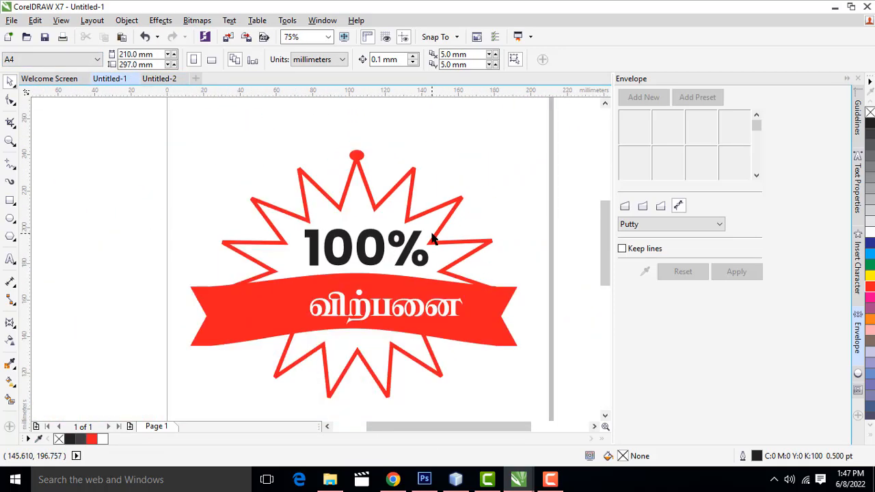
left_click(159, 79)
scroll(503, 228, "up", 1)
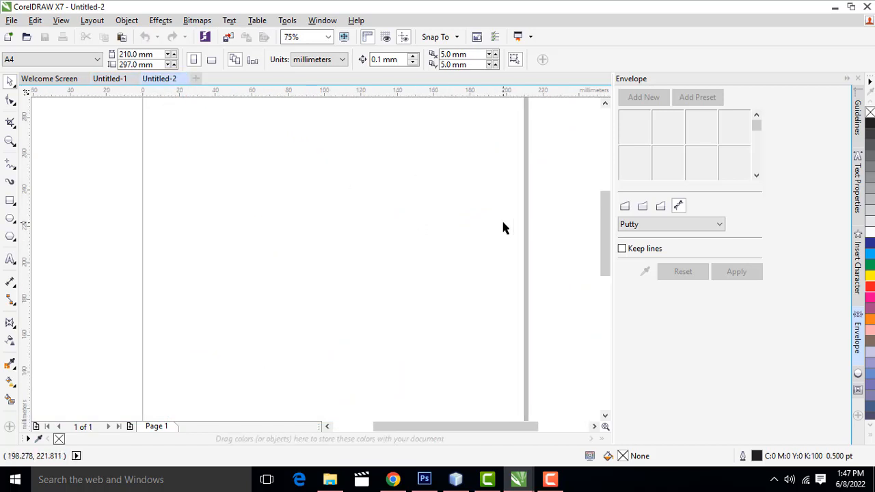
scroll(502, 228, "down", 1)
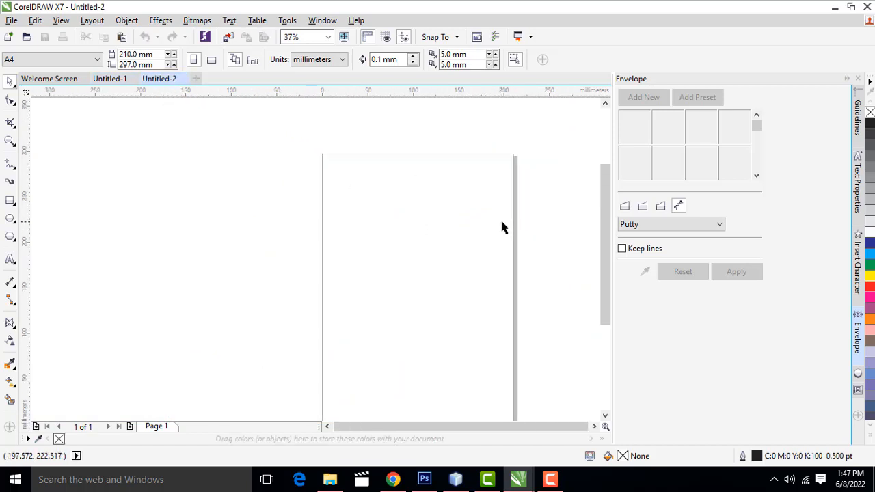
Draw a 15-sided polygon about 122 mm by 105 mm on the page and activate the Shape tool on it.
left_click(11, 236)
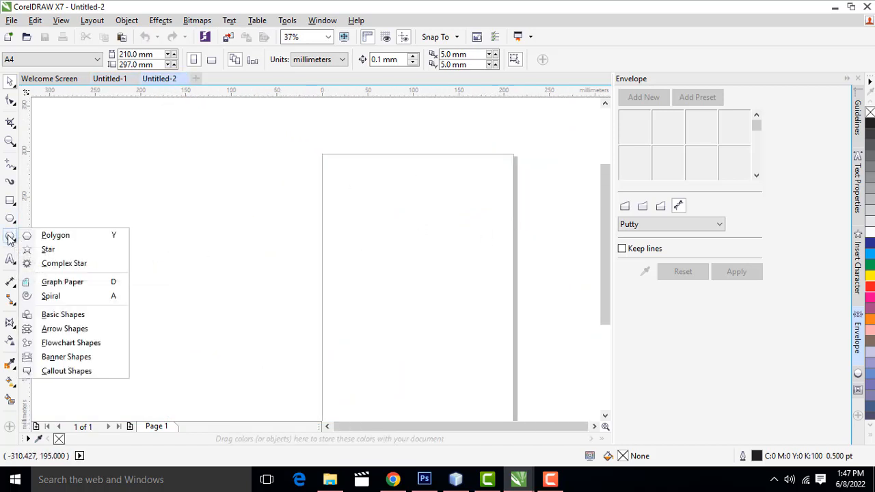
left_click(63, 239)
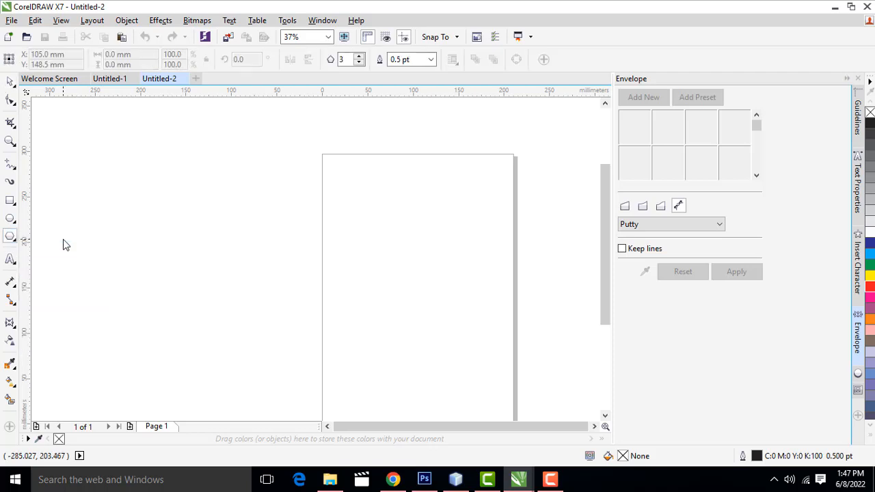
scroll(530, 239, "up", 2)
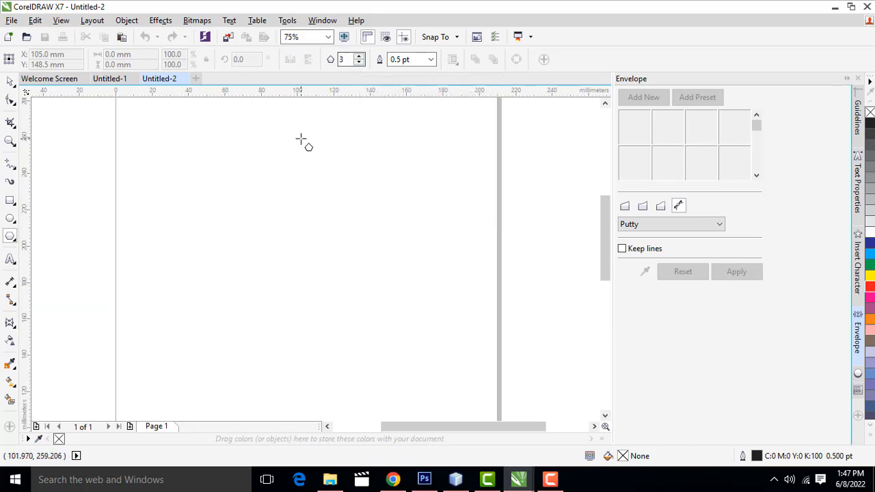
left_click(359, 56)
left_click(359, 56)
left_click(359, 56)
left_click(359, 56)
left_click(359, 56)
left_click(359, 56)
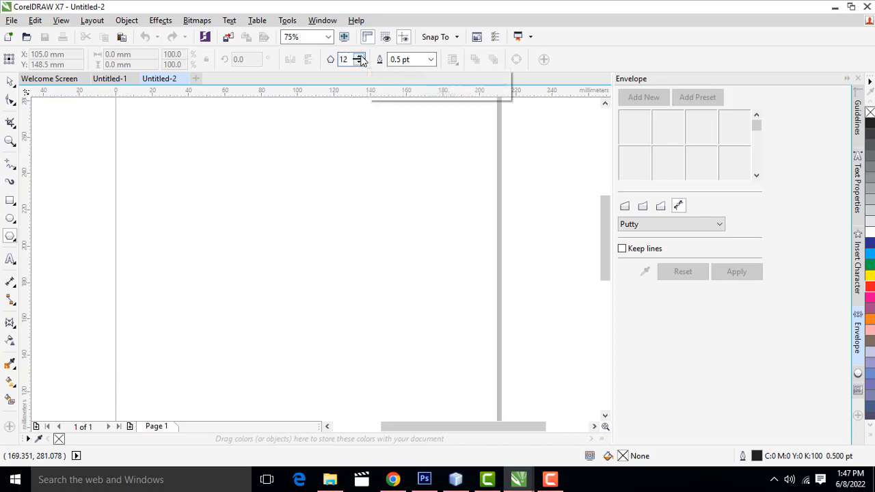
left_click(359, 56)
left_click(359, 56)
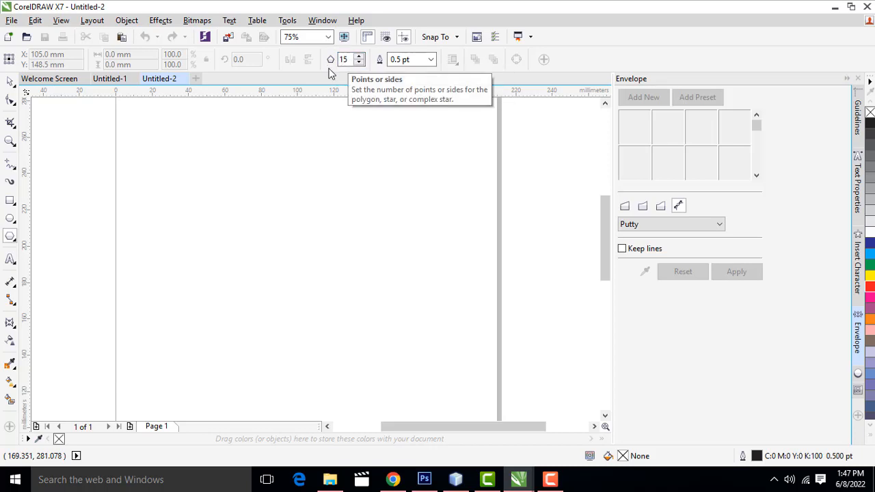
left_click_drag(205, 157, 429, 350)
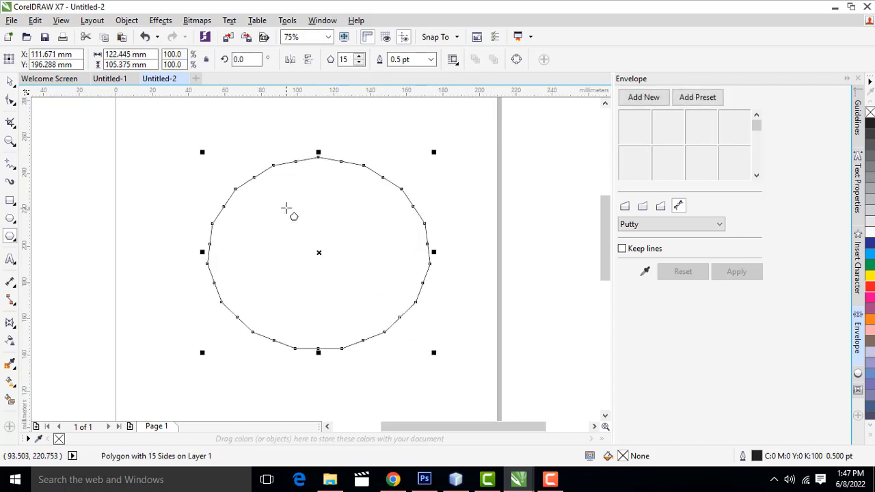
left_click(10, 101)
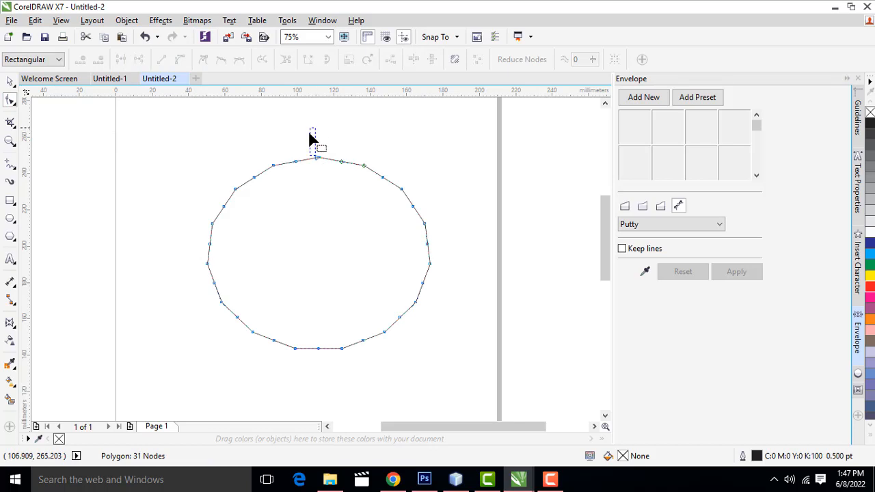
left_click_drag(317, 162, 318, 115)
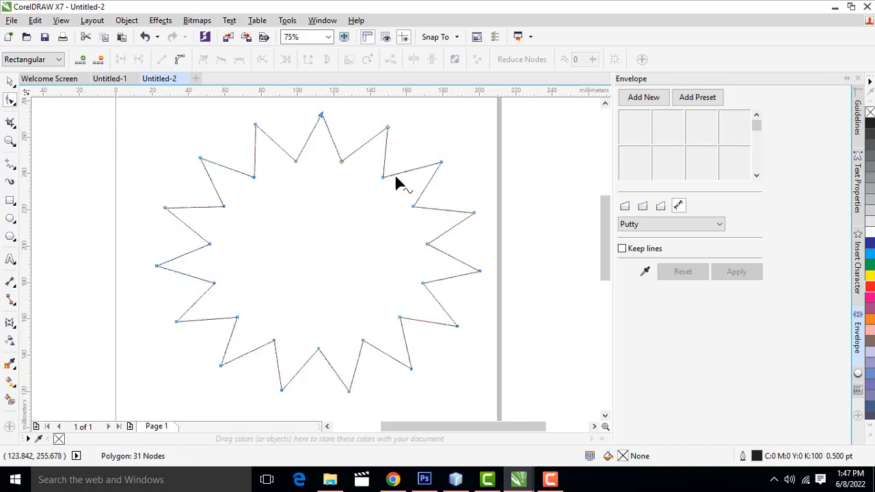
scroll(443, 204, "down", 2)
scroll(443, 204, "up", 2)
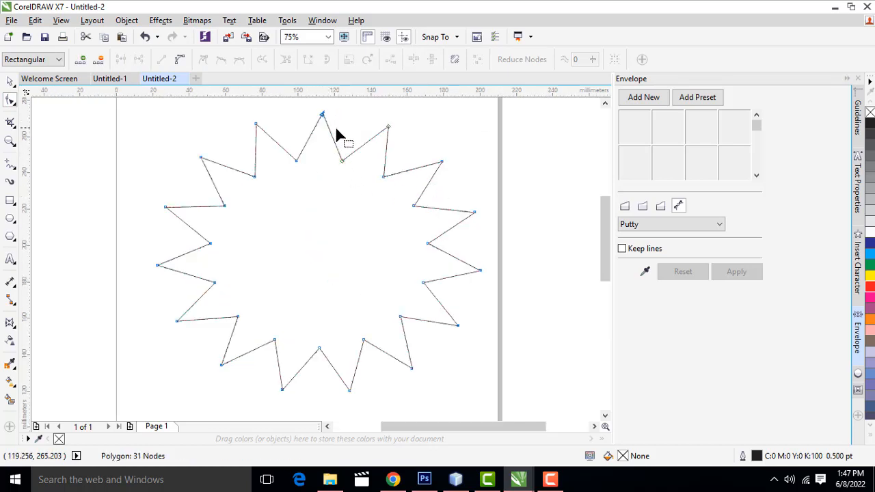
key("ctrl+z")
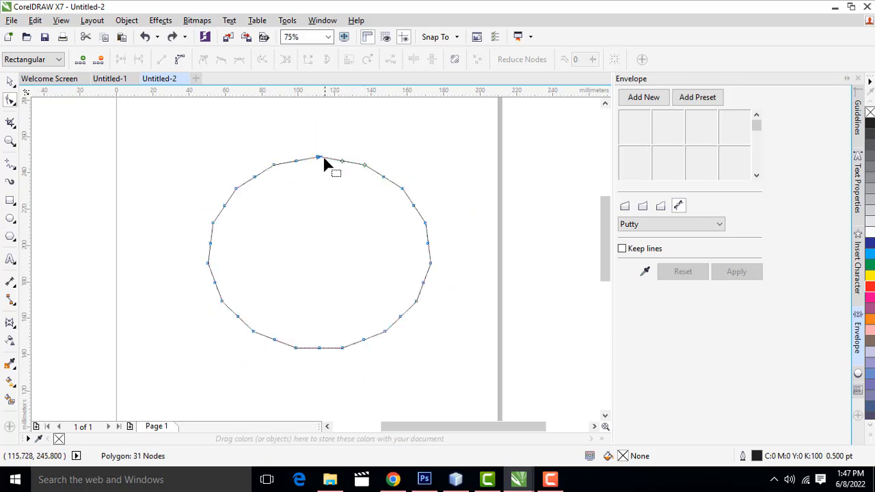
left_click_drag(318, 158, 318, 131)
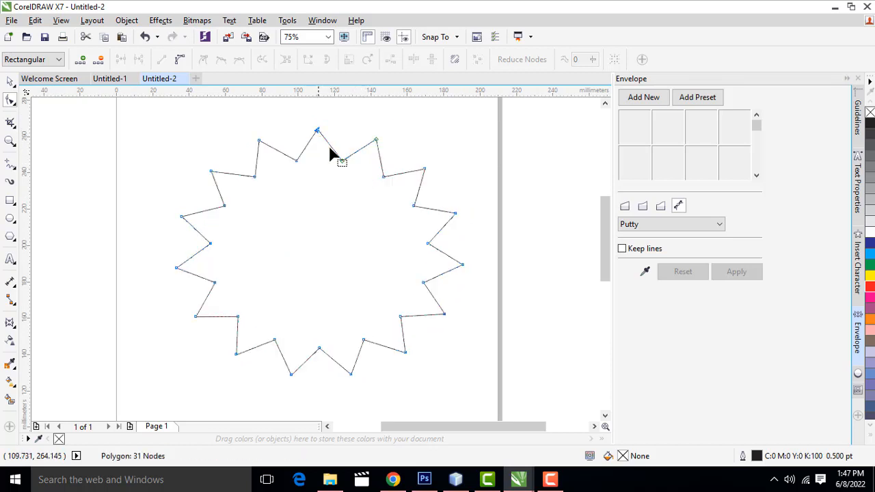
key("ctrl+z")
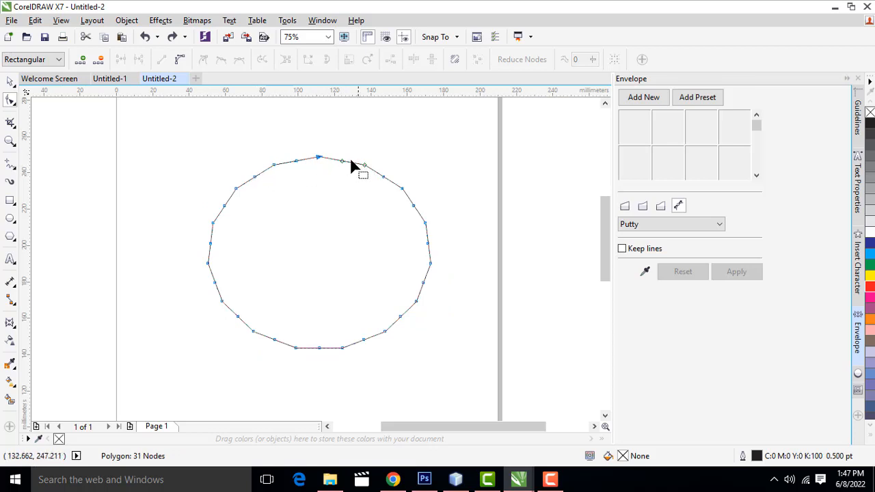
Pull the polygon's top corner node outward to form a 15-point starburst about 177 mm by 152 mm.
left_click_drag(319, 159, 317, 115)
scroll(456, 188, "down", 1)
scroll(458, 191, "up", 1)
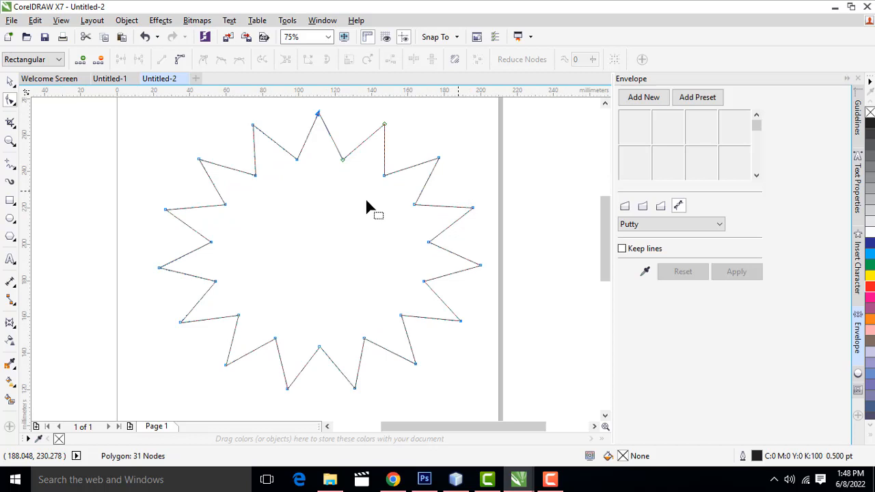
Move the starburst slightly down and to the left, centring it at about X 104.6 mm, Y 184.5 mm.
left_click(11, 81)
left_click(485, 155)
left_click(416, 204)
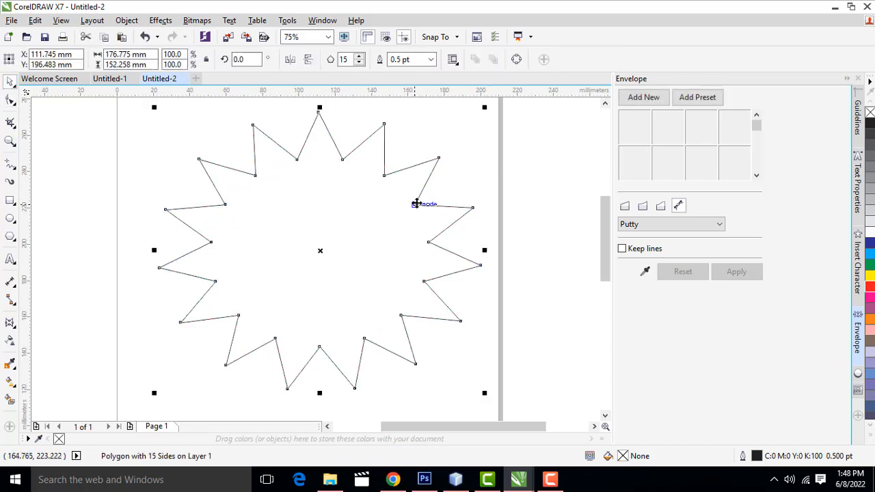
left_click_drag(416, 204, 403, 225)
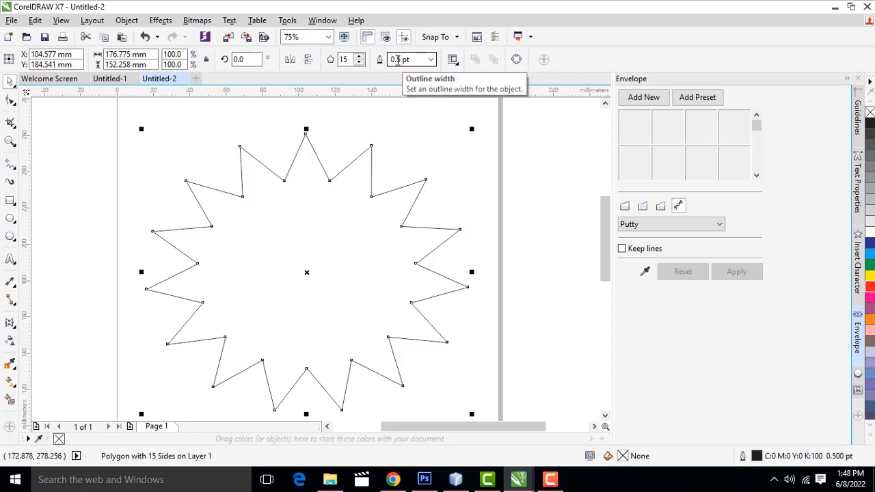
Give the starburst a 4.0 pt red outline and deselect it.
left_click(431, 59)
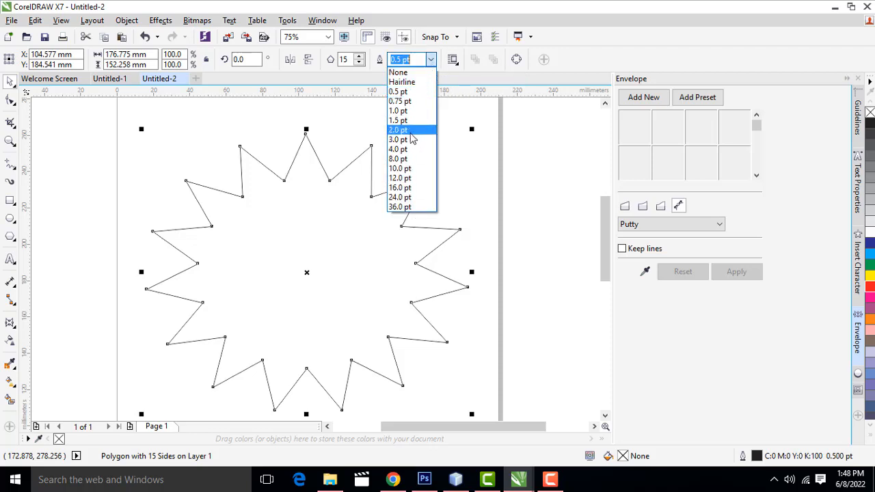
left_click(403, 149)
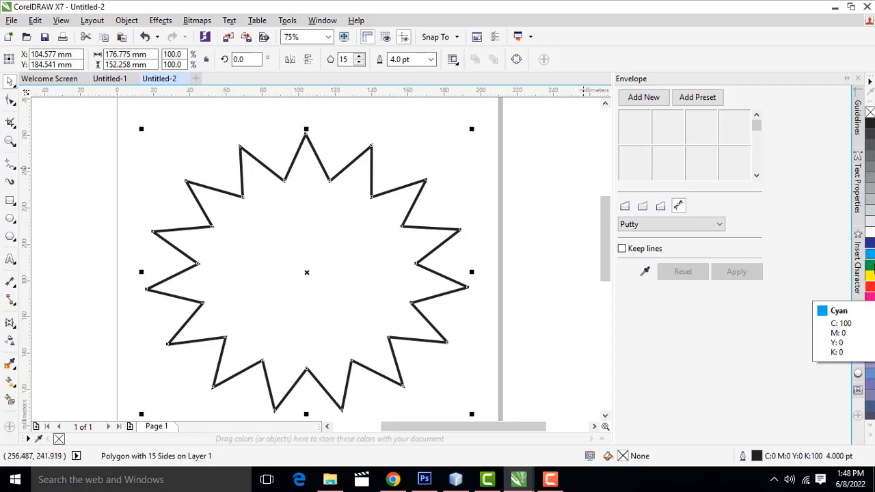
right_click(870, 292)
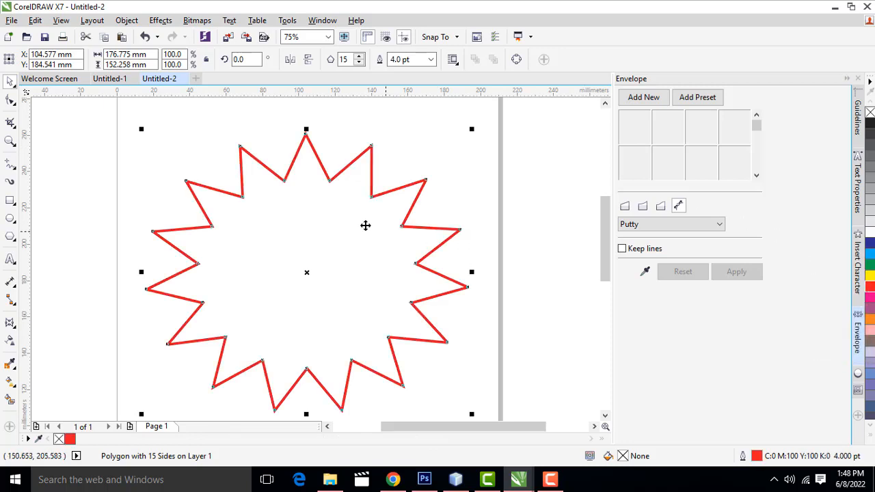
left_click(521, 219)
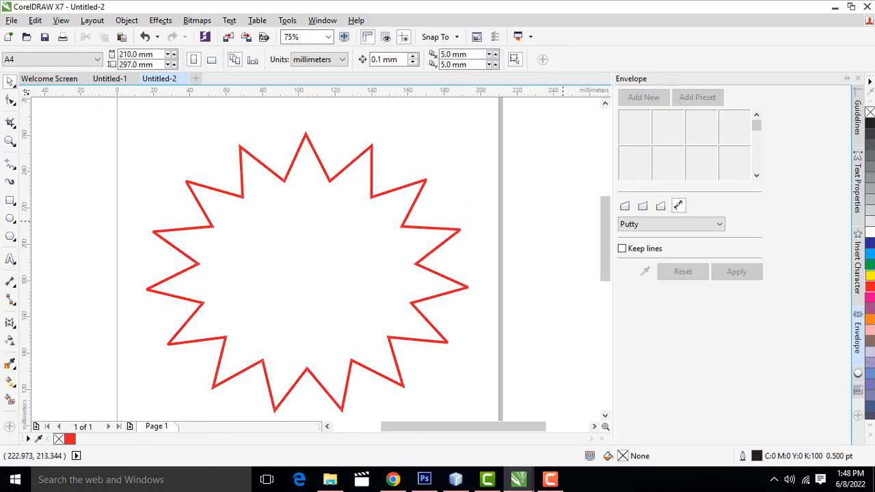
right_click(871, 291)
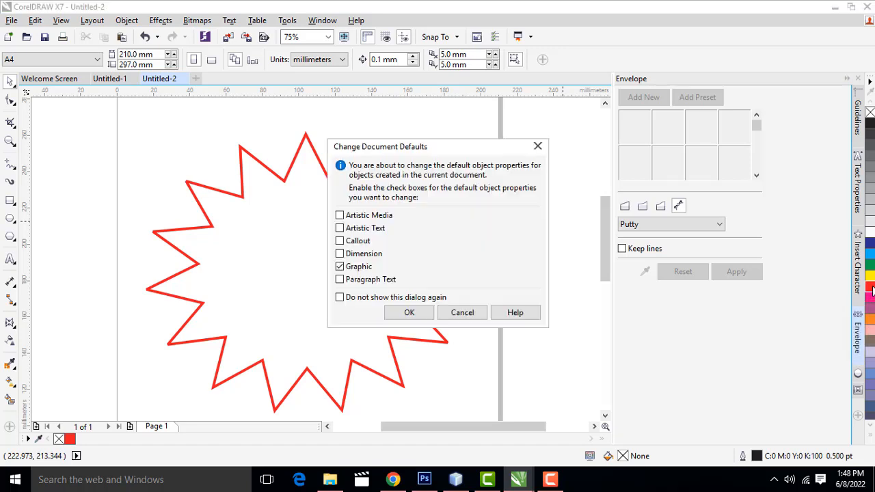
left_click(537, 146)
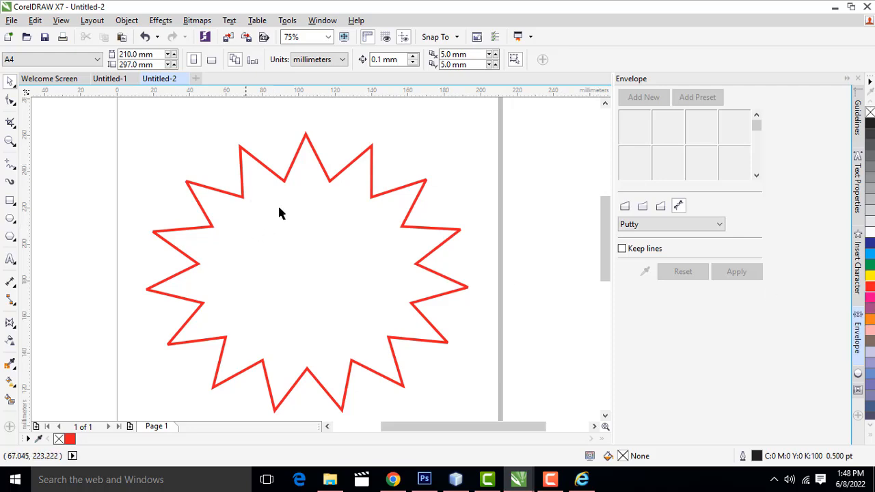
scroll(333, 256, "down", 1)
scroll(301, 252, "up", 1)
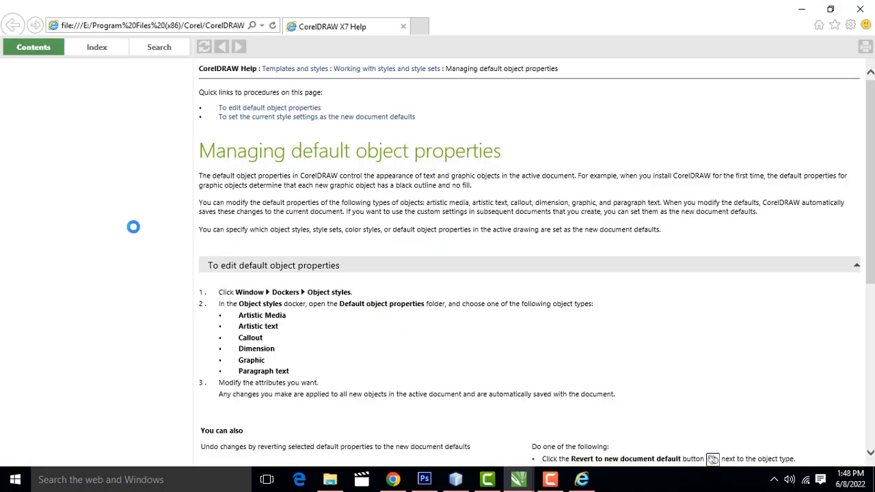
mouse_move(519, 480)
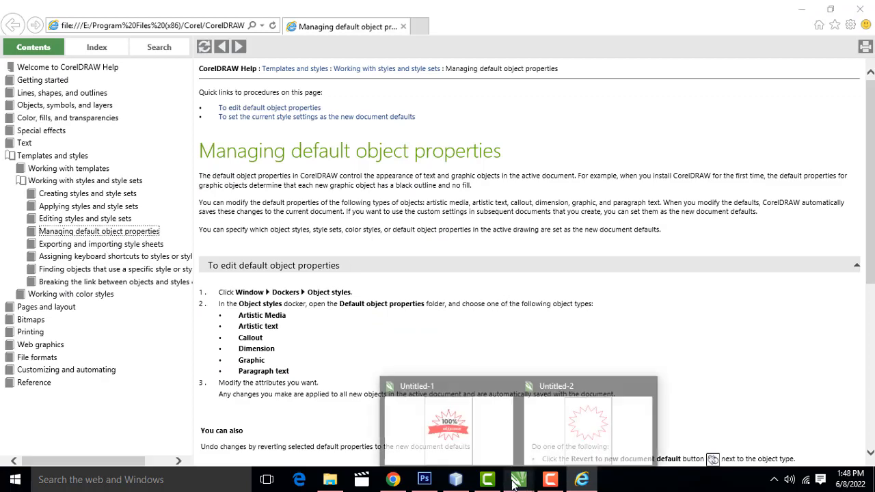
left_click(551, 418)
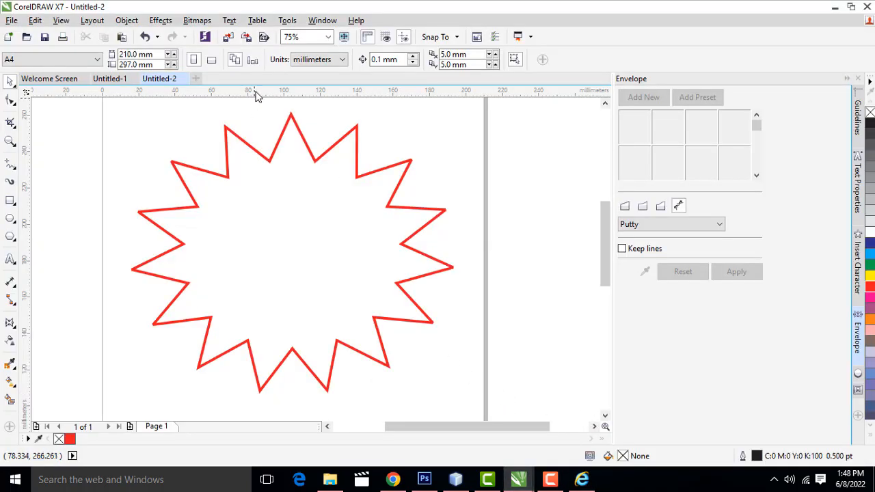
Check the ribbon in Untitled-1, and draw a rectangle about 181 mm by 30 mm across the middle of the starburst in Untitled-2.
left_click(112, 78)
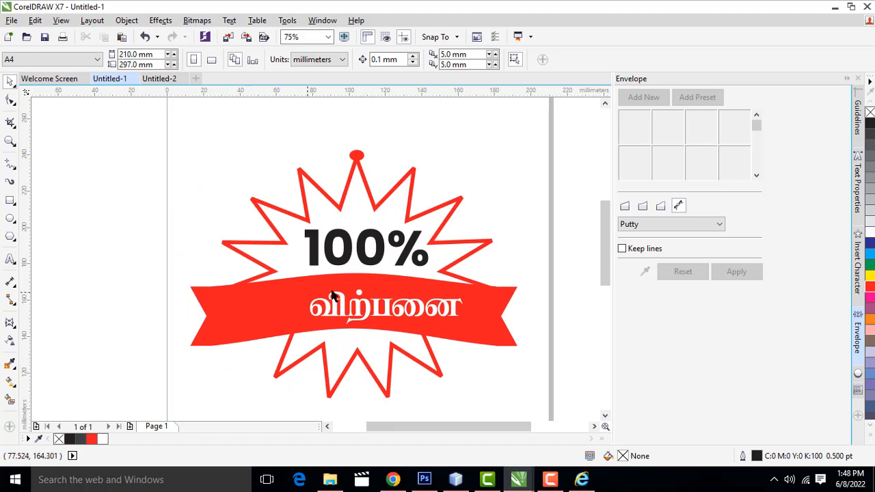
left_click(159, 79)
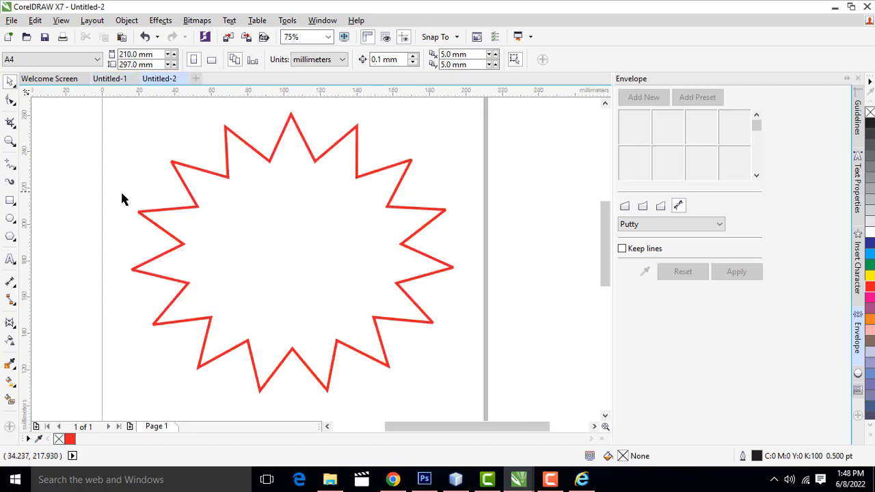
left_click(10, 202)
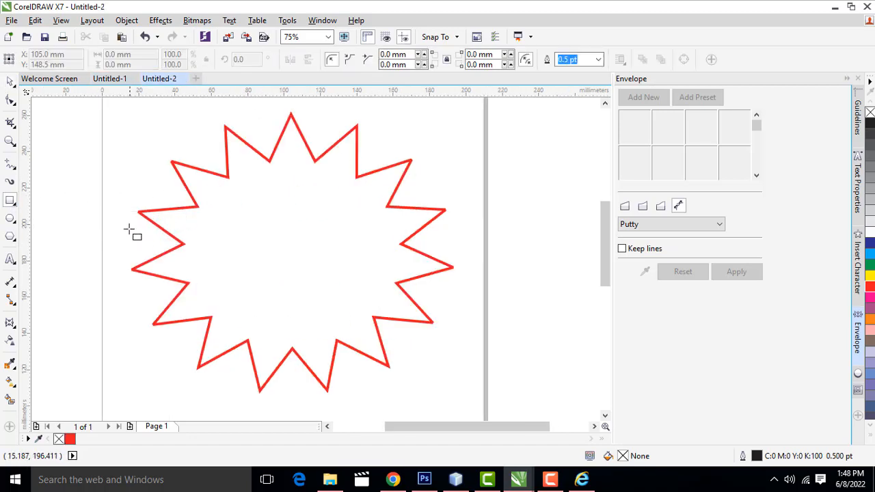
left_click_drag(126, 228, 456, 282)
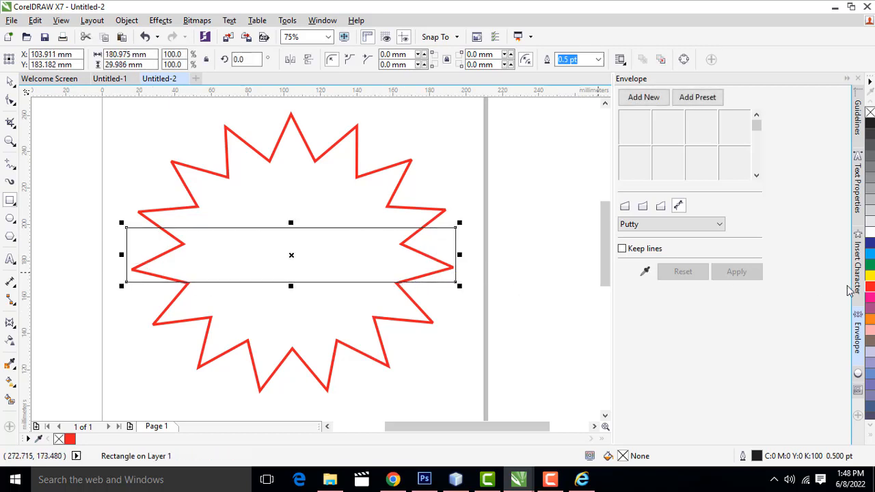
Fill the rectangle across the starburst with red and deselect it.
left_click(870, 287)
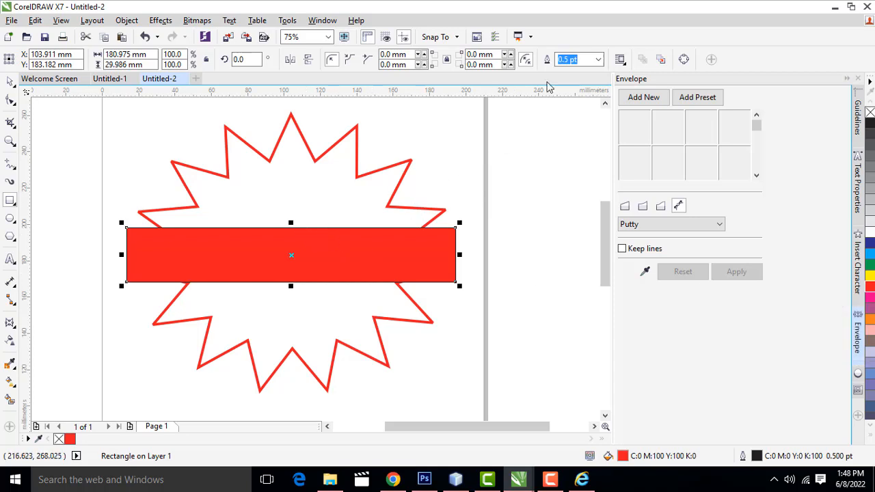
left_click(598, 59)
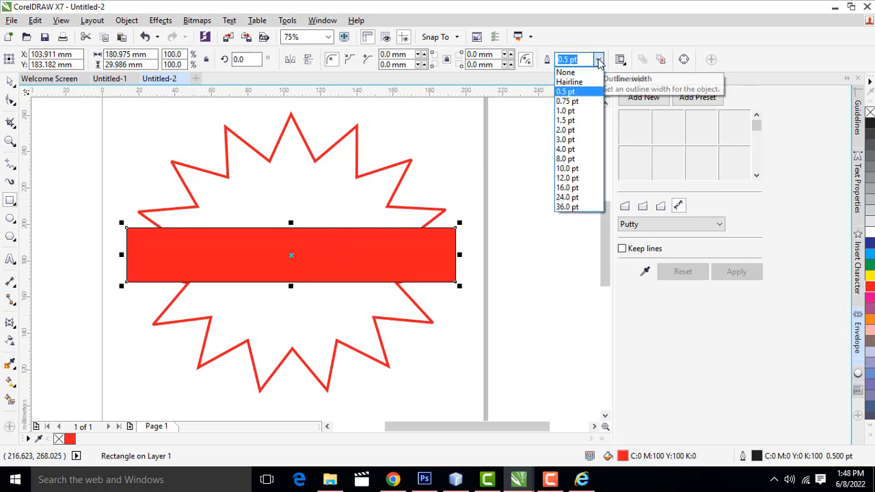
left_click(657, 43)
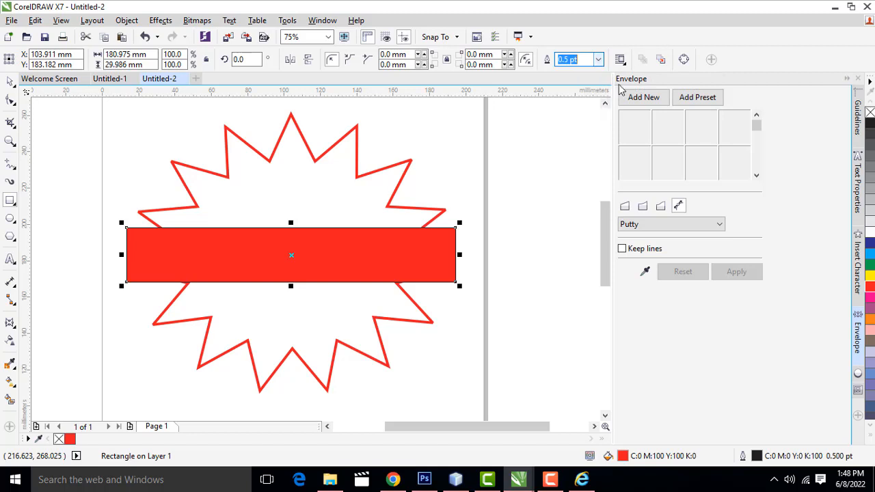
left_click(9, 81)
left_click(151, 159)
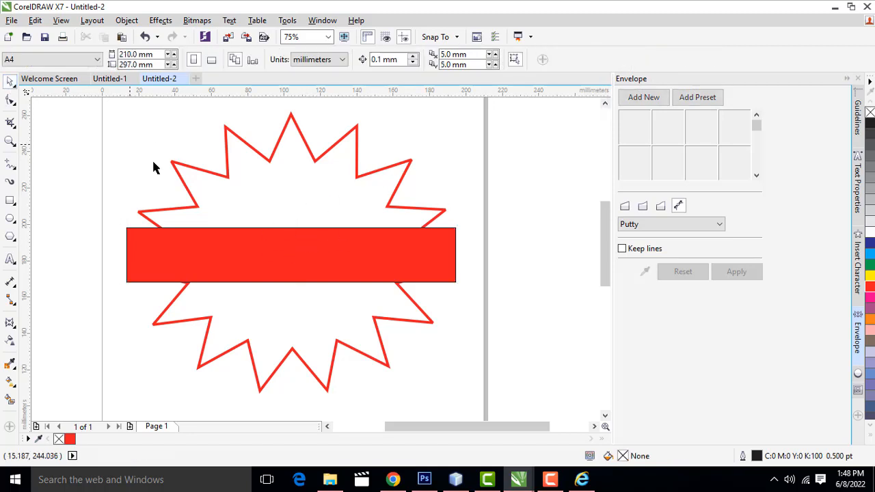
Examine the curved ribbon in Untitled-1 for comparison and return to the red rectangle in Untitled-2.
left_click(248, 255)
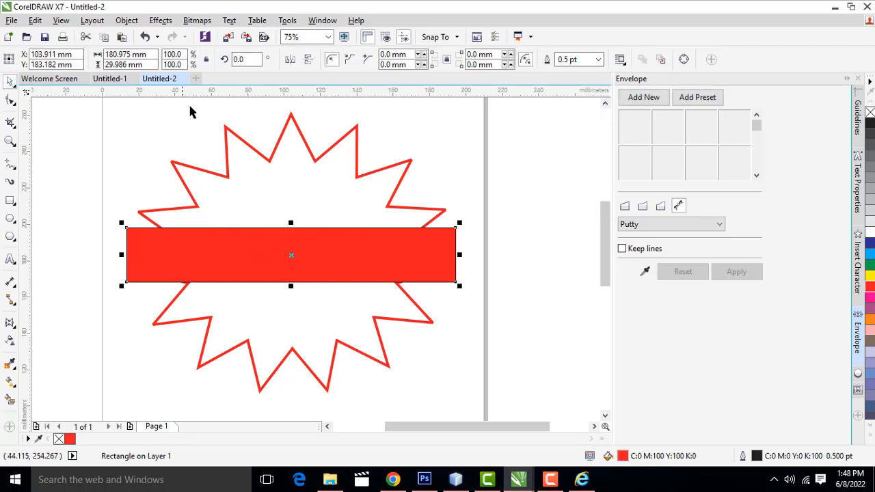
left_click(110, 78)
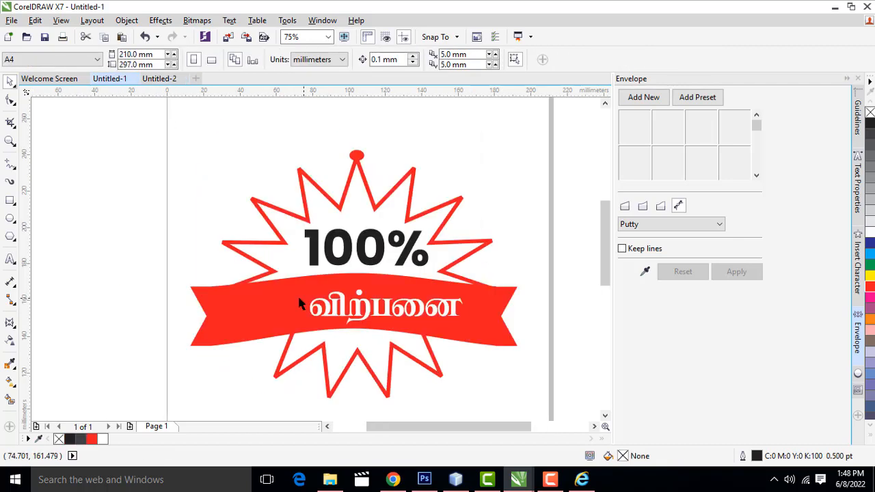
left_click(159, 78)
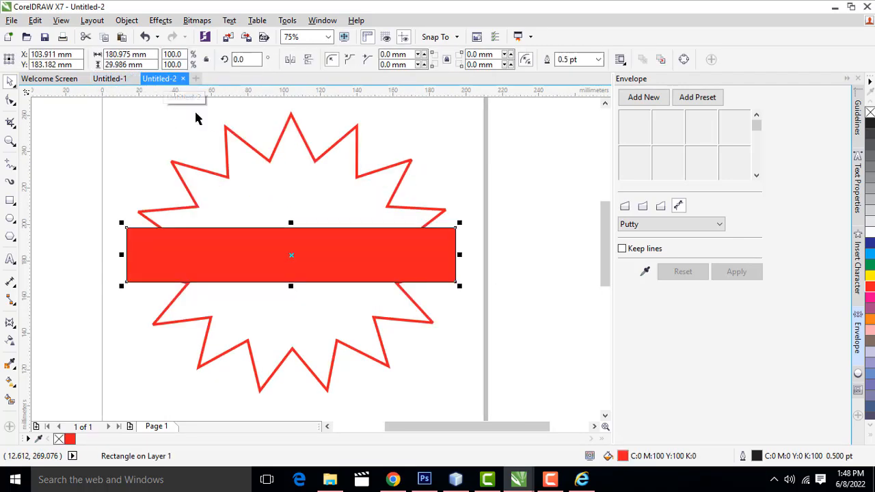
left_click(168, 24)
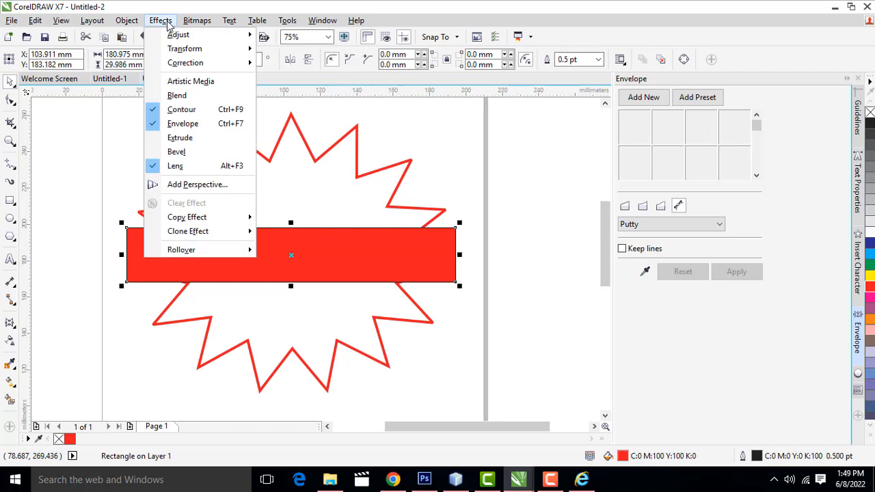
mouse_move(125, 26)
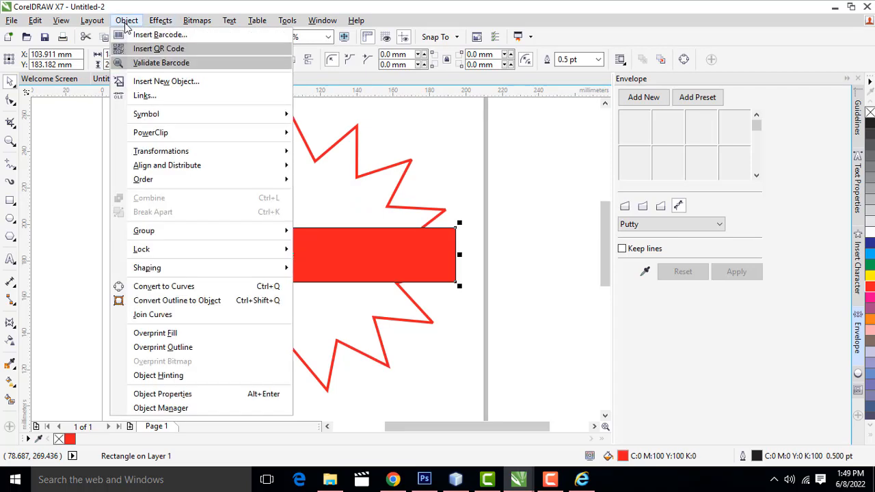
mouse_move(228, 23)
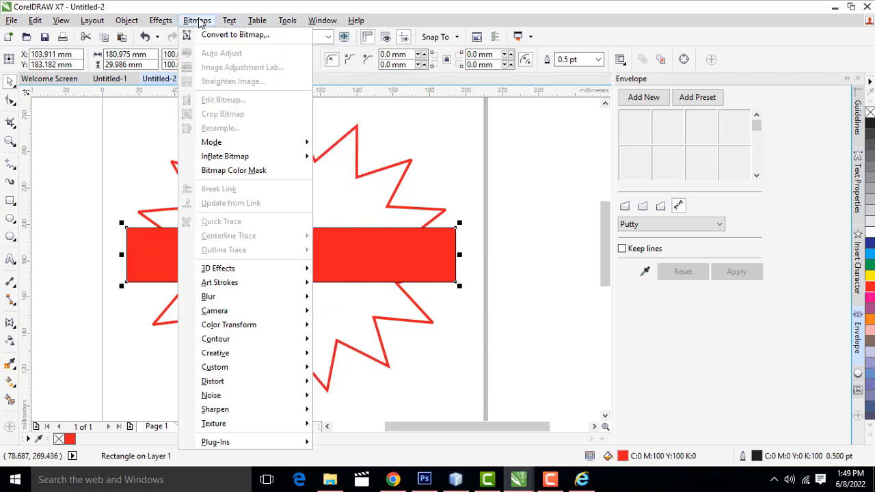
mouse_move(172, 23)
left_click(183, 124)
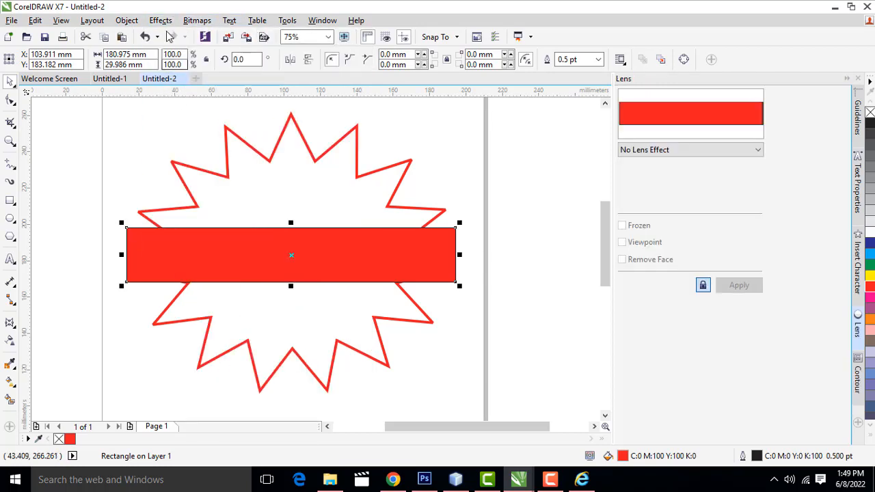
left_click(162, 21)
left_click(179, 124)
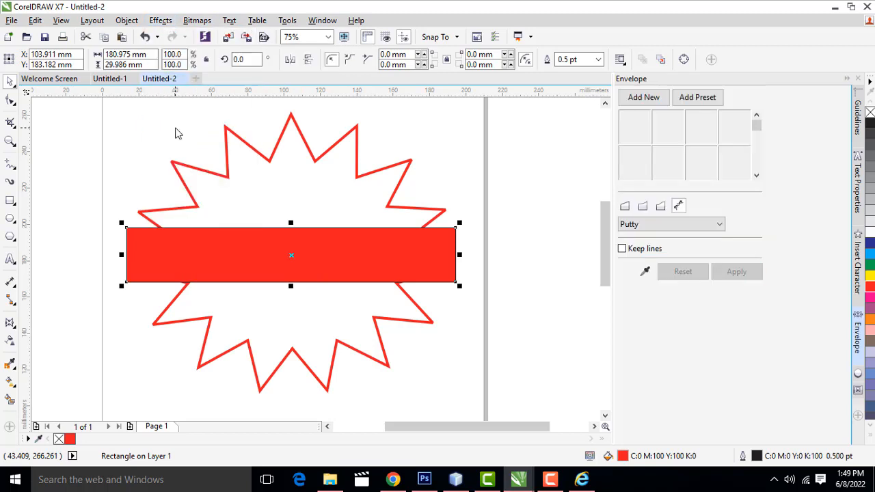
left_click(160, 22)
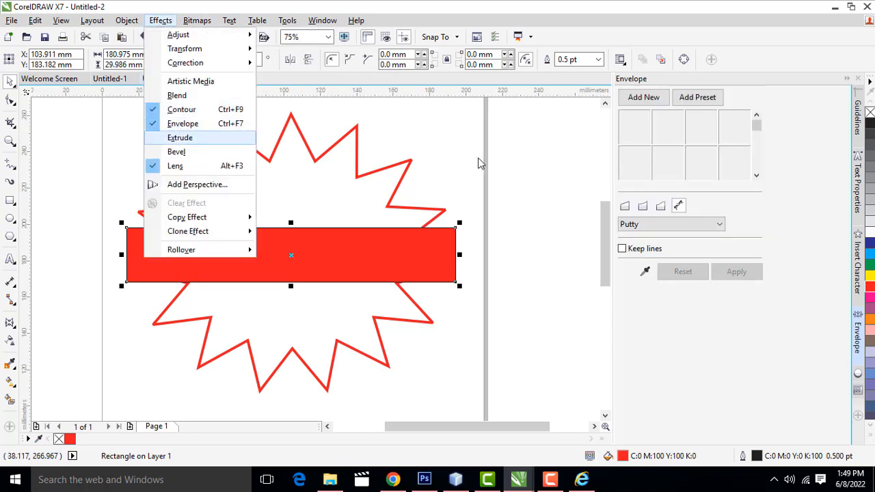
left_click(554, 153)
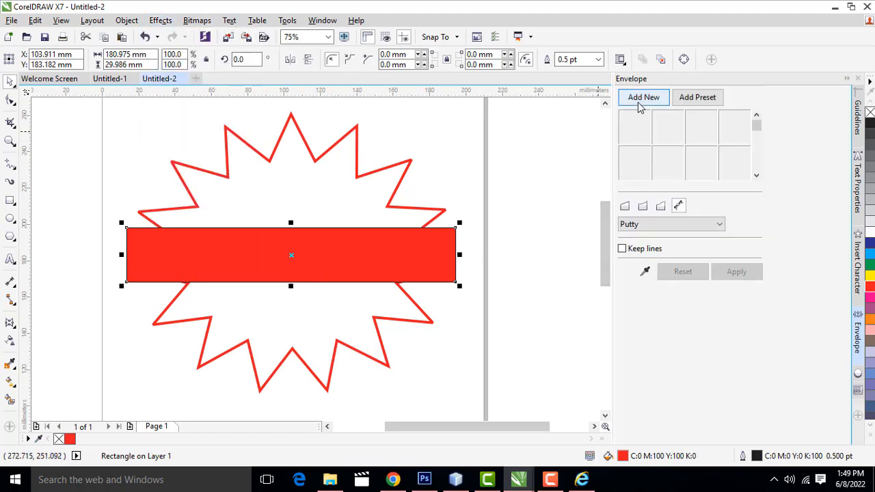
Try arching the red rectangle with a new envelope, raising both long edges' midpoints and adjusting the lower edge's curve handles.
left_click(454, 199)
left_click(430, 250)
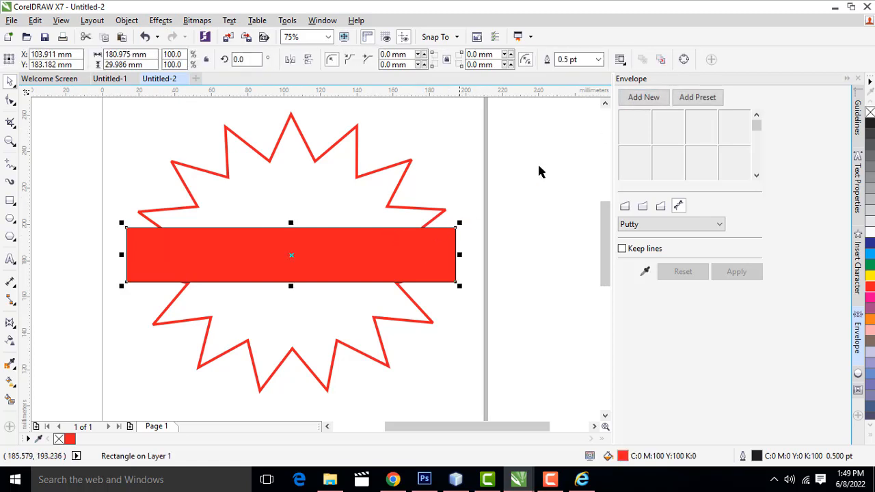
left_click(643, 99)
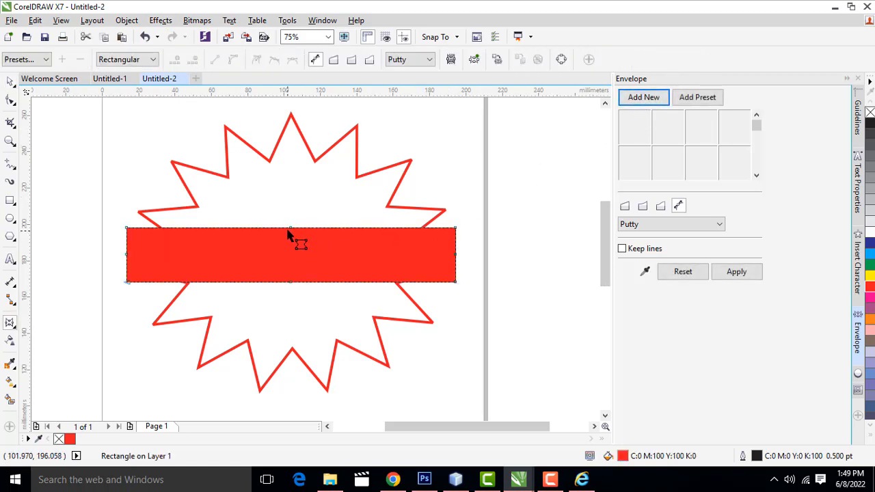
left_click_drag(290, 231, 292, 212)
left_click_drag(291, 282, 293, 253)
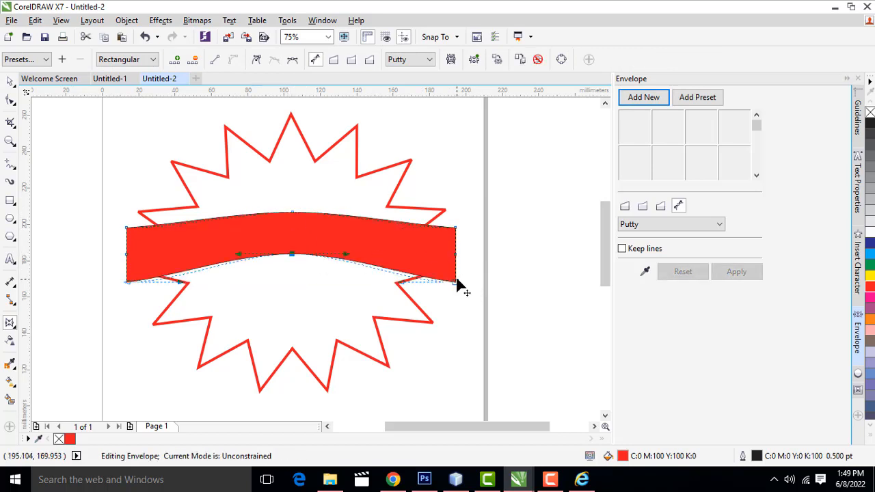
left_click_drag(403, 289, 401, 281)
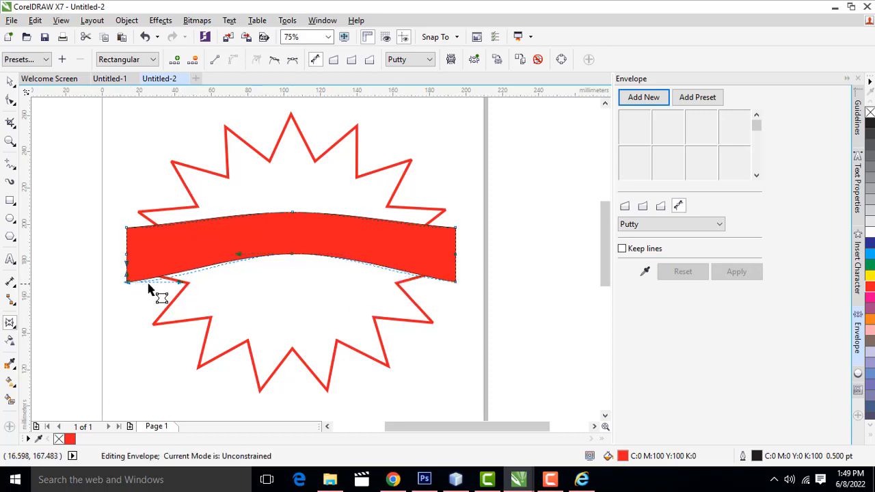
left_click_drag(182, 287, 183, 280)
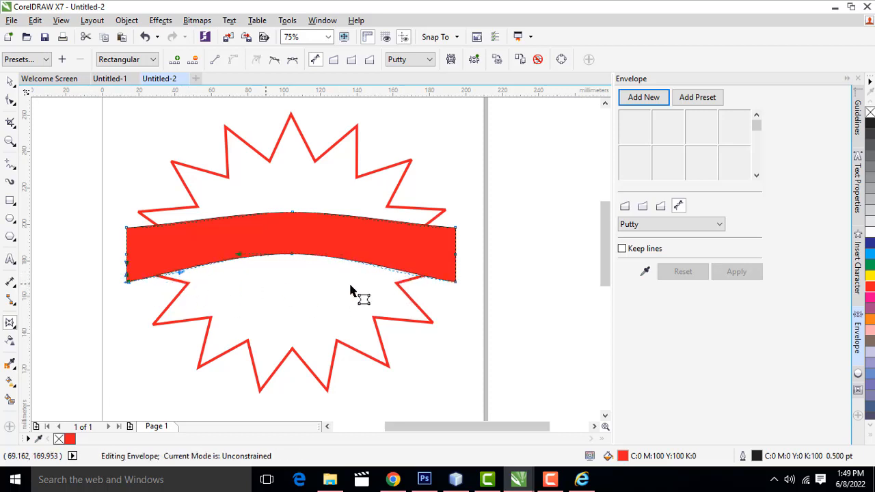
left_click(11, 82)
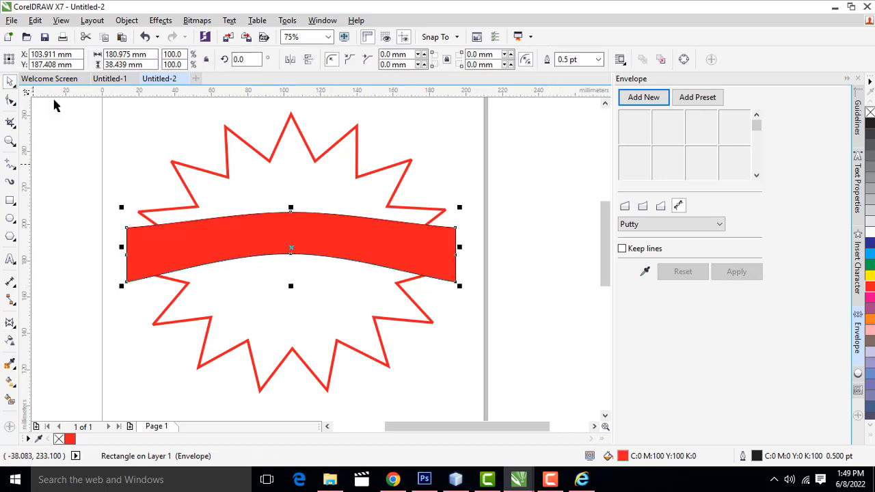
Inspect the arched ribbon up close and undo its envelope changes back to the plain rectangle.
left_click(428, 113)
scroll(453, 166, "down", 1)
scroll(410, 194, "up", 1)
scroll(374, 247, "up", 1)
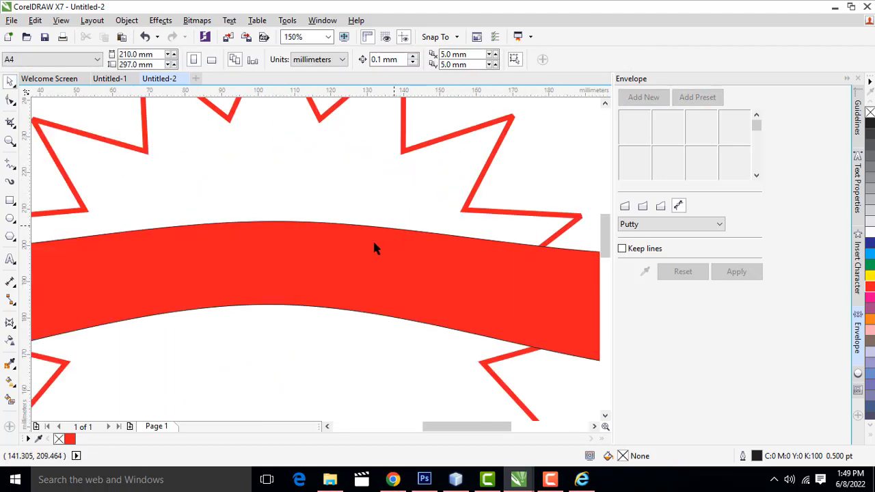
scroll(373, 238, "down", 1)
left_click(340, 264)
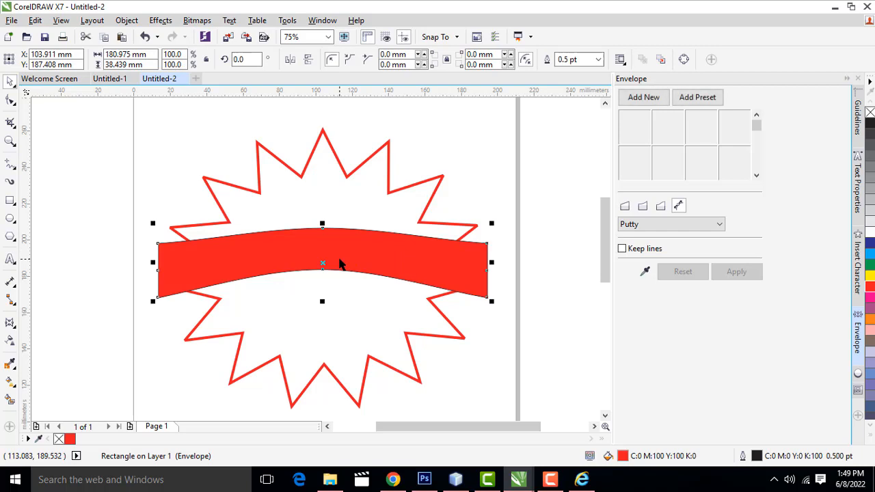
key("ctrl+z")
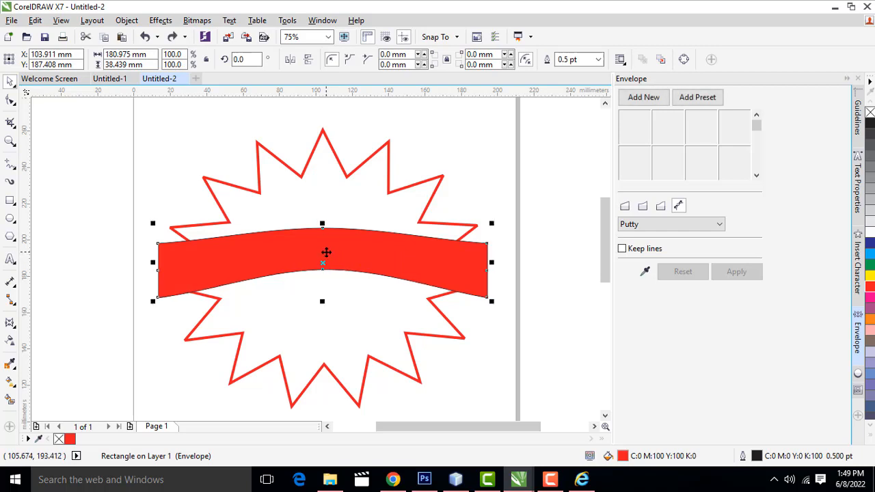
key("ctrl+z")
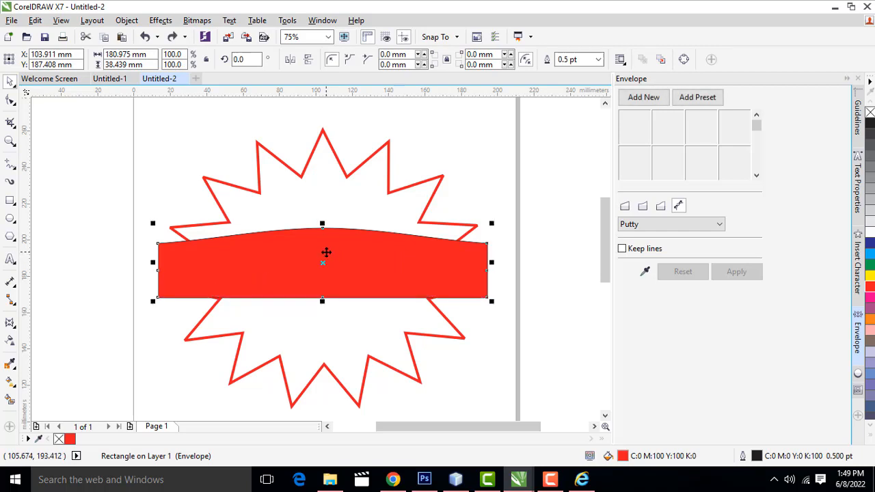
key("ctrl+z")
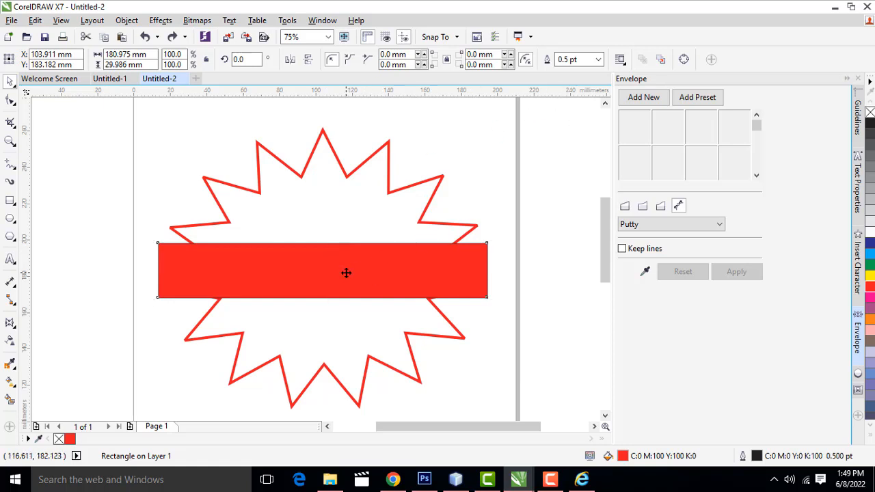
Add a new envelope to the red rectangle and raise its upper and lower edge midpoints about 11 mm each to form an arched ribbon.
left_click(346, 272)
left_click(346, 272)
left_click(644, 98)
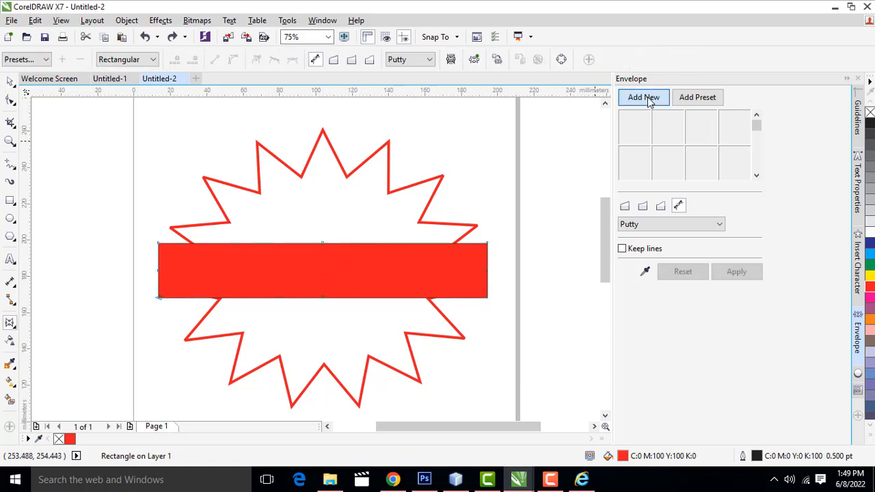
scroll(317, 260, "up", 2)
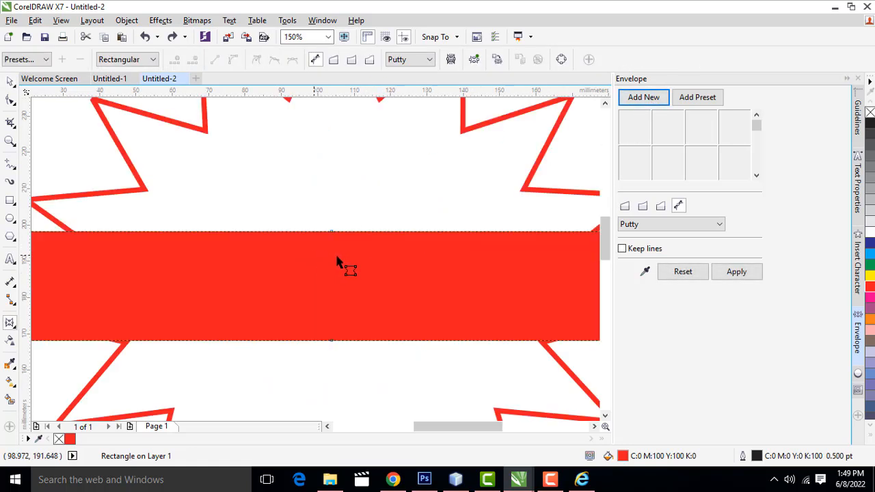
scroll(336, 260, "down", 2)
left_click_drag(336, 246, 337, 225)
left_click_drag(335, 299, 336, 280)
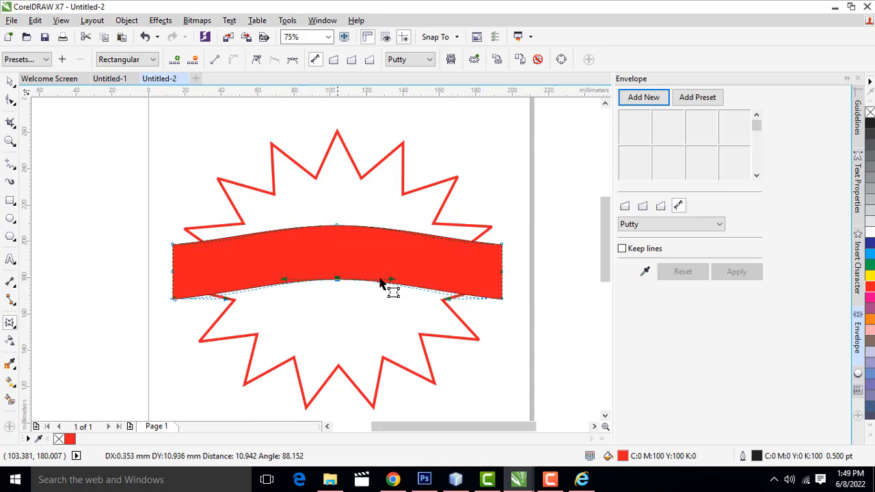
left_click(12, 82)
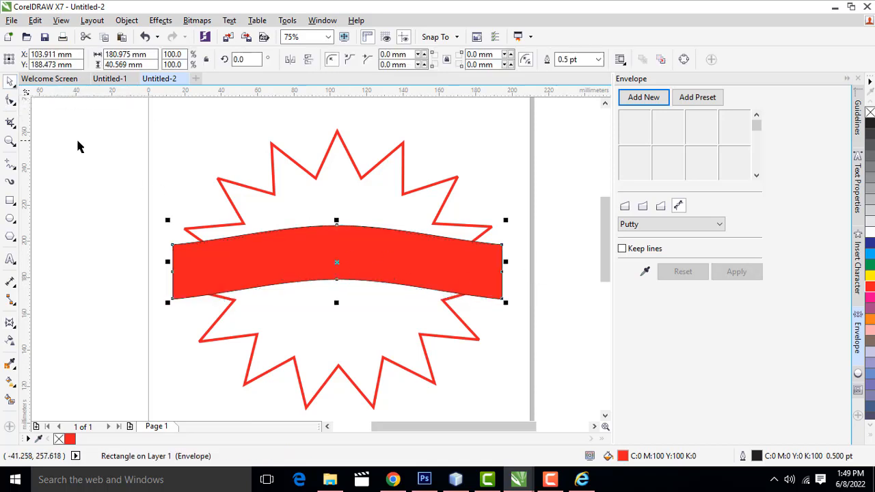
left_click(554, 280)
Remove the outline from the arched red ribbon.
left_click(488, 257)
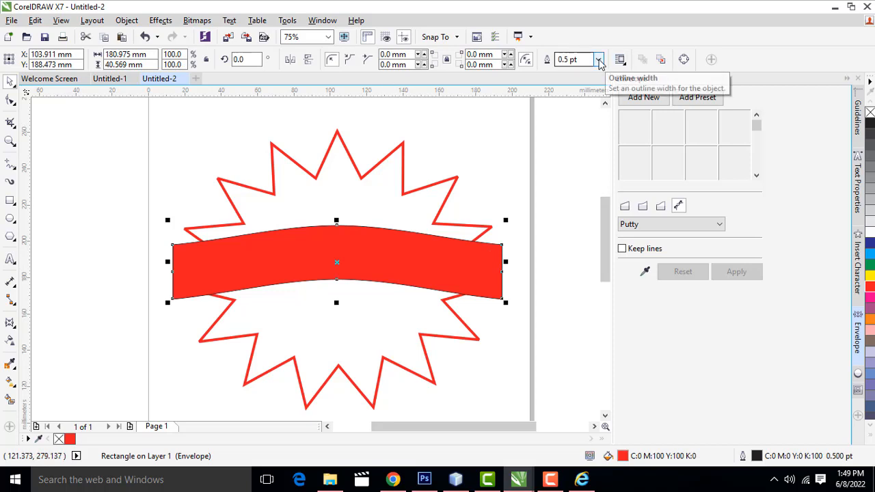
left_click(598, 59)
left_click(583, 74)
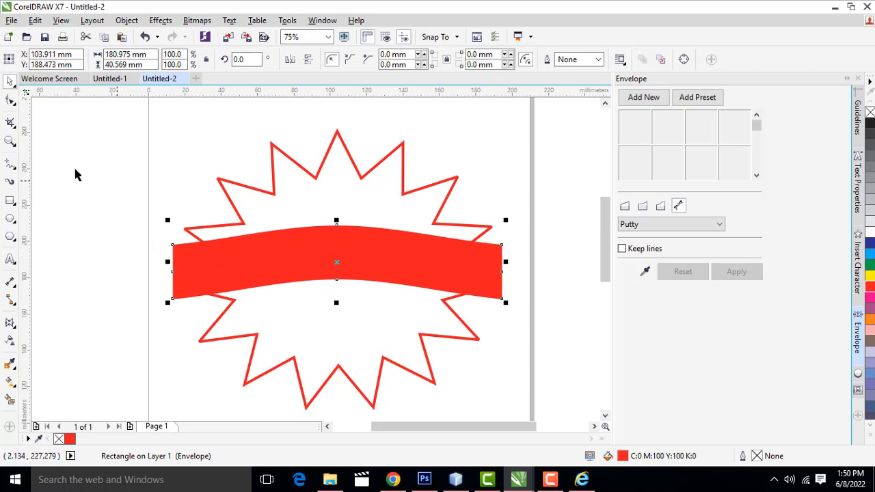
Draw a rectangle just left of the ribbon's left end and stretch it downward to about 17 mm by 28 mm.
left_click(9, 203)
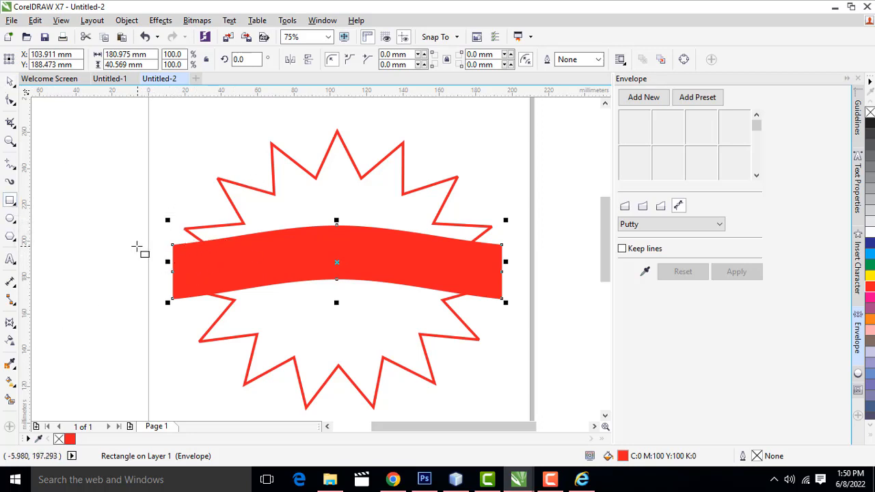
left_click_drag(137, 247, 168, 277)
scroll(121, 273, "up", 1)
scroll(184, 285, "up", 1)
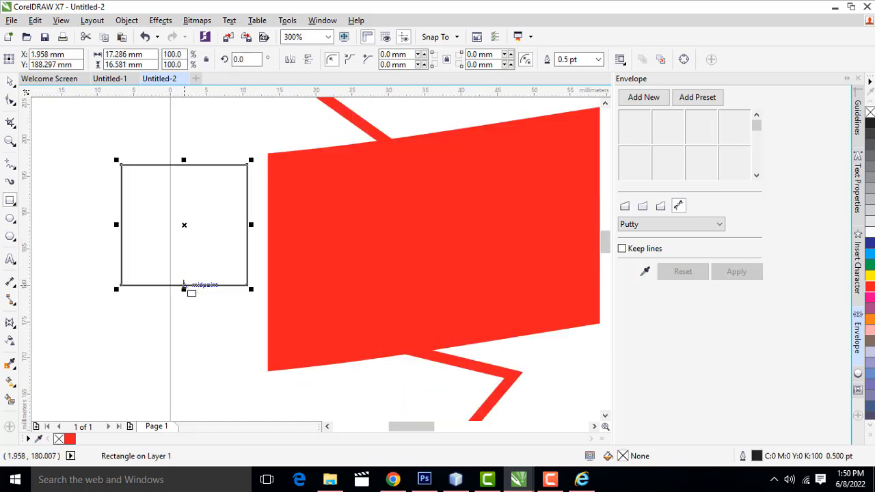
left_click_drag(183, 285, 179, 373)
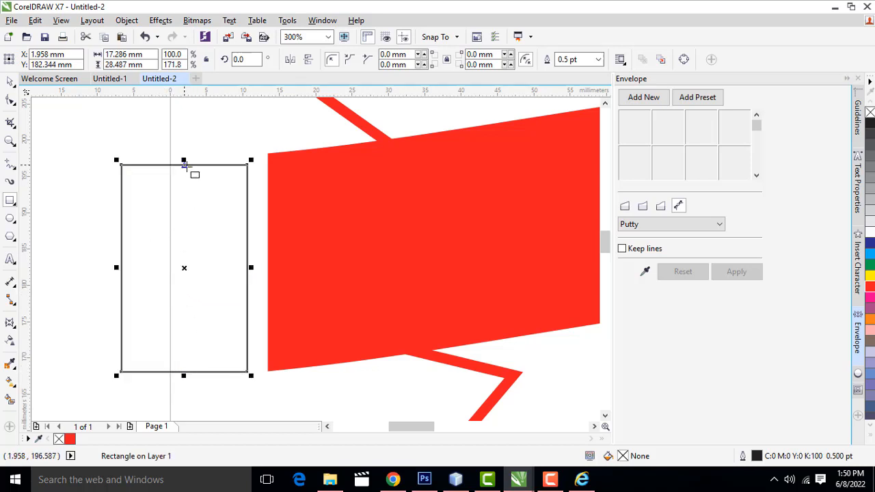
left_click(10, 82)
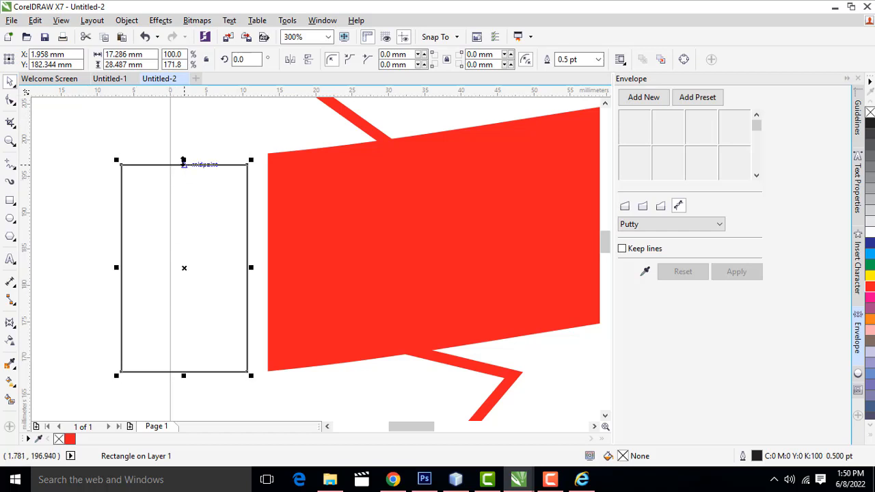
Resize the rectangle to about 13 mm by 30 mm and fit it flush against the ribbon's left end.
left_click_drag(184, 160, 188, 153)
left_click_drag(197, 213, 218, 214)
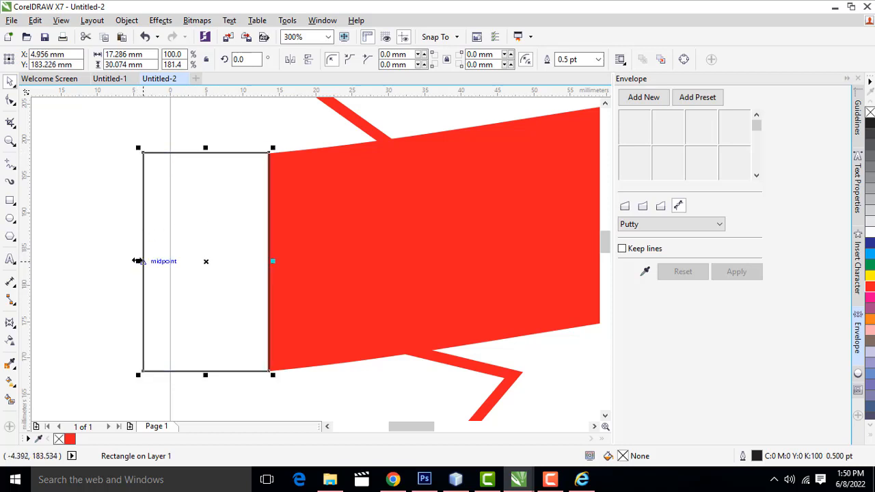
left_click_drag(137, 261, 174, 261)
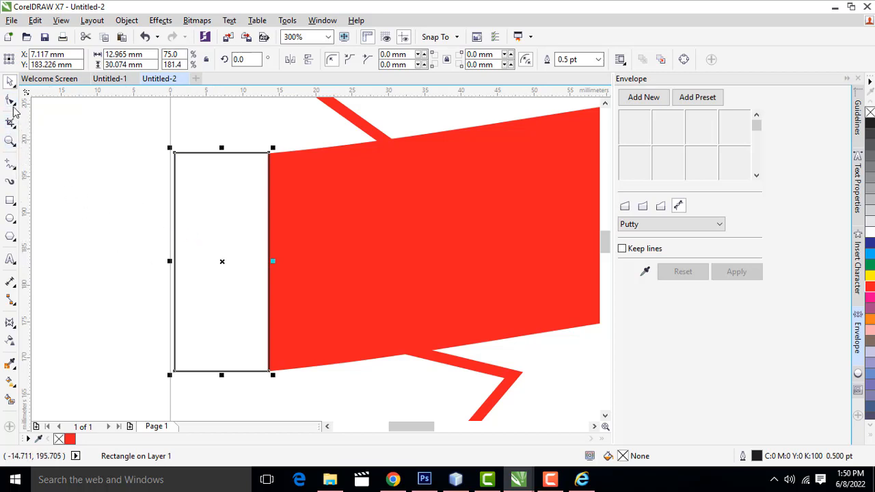
Convert the rectangle to curves, add a node midway on its left edge, and pull it about 9 mm inward to form a V notch.
right_click(207, 186)
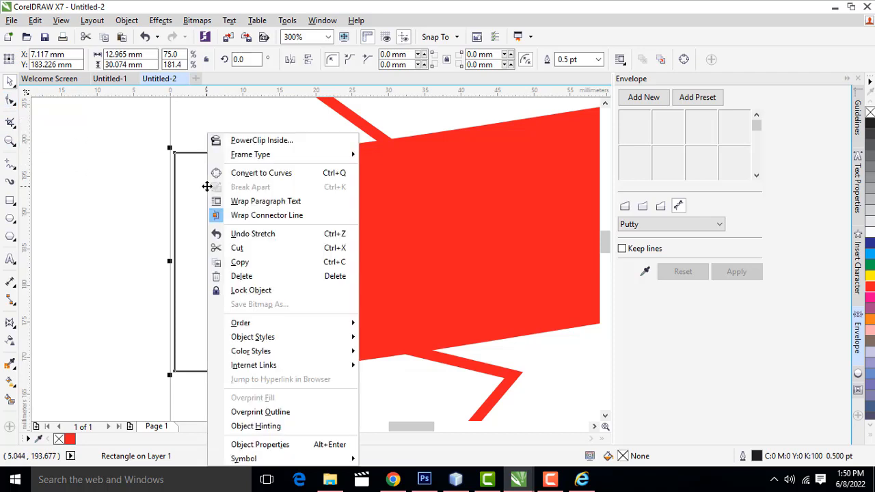
left_click(232, 173)
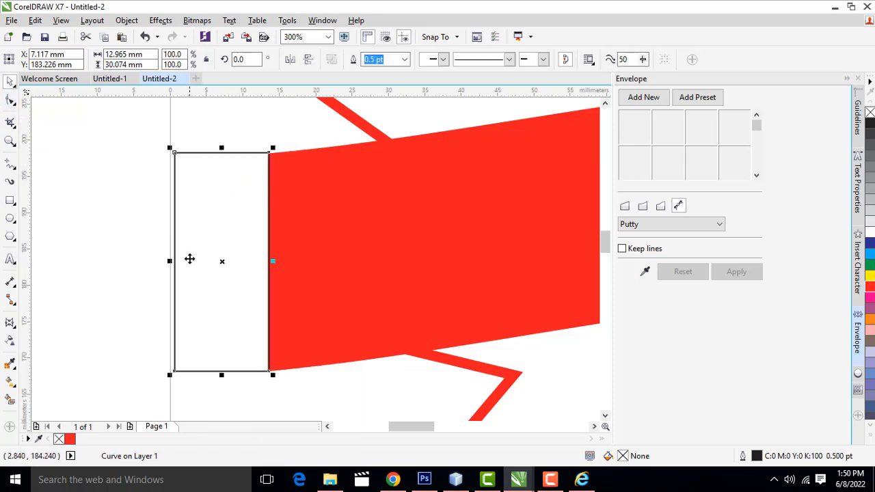
left_click(11, 101)
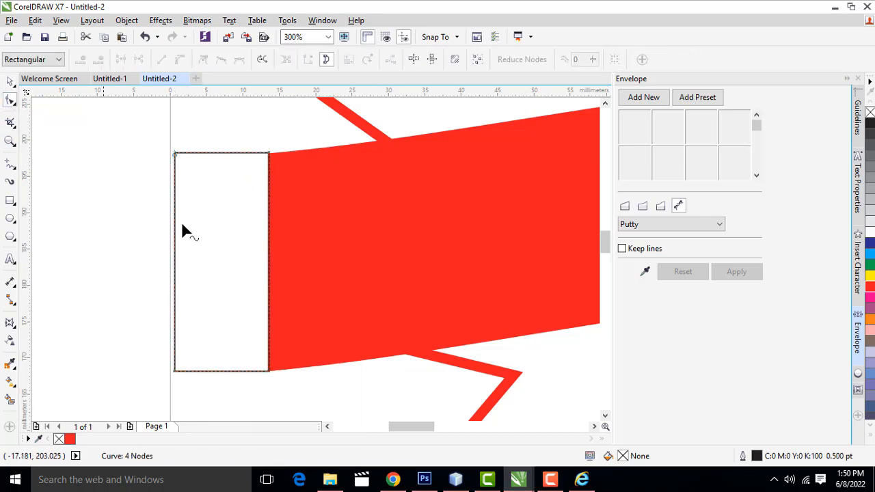
right_click(176, 268)
left_click(206, 42)
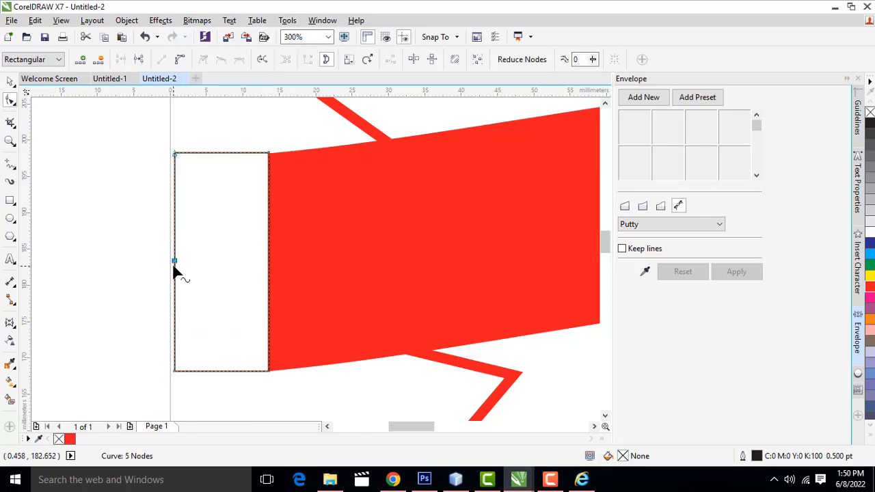
left_click_drag(175, 262, 241, 261)
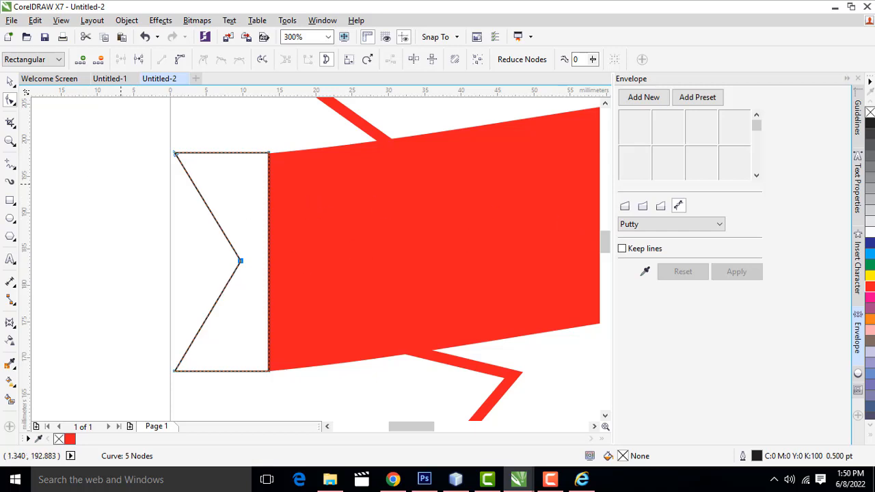
Fill the notched end piece with red and remove its outline.
left_click(10, 80)
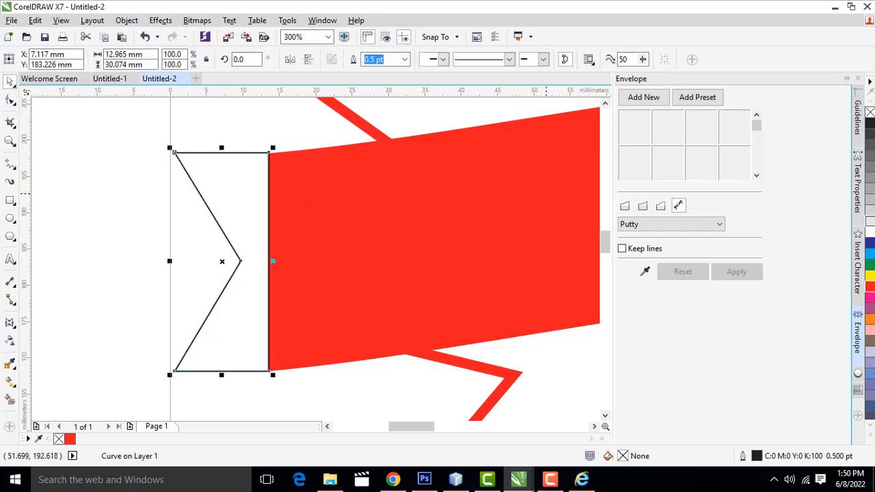
left_click(871, 287)
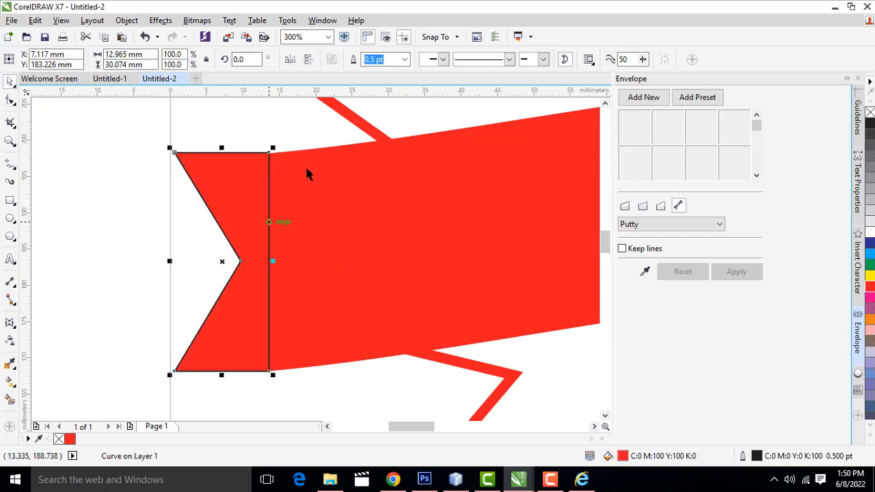
left_click(405, 60)
left_click(381, 82)
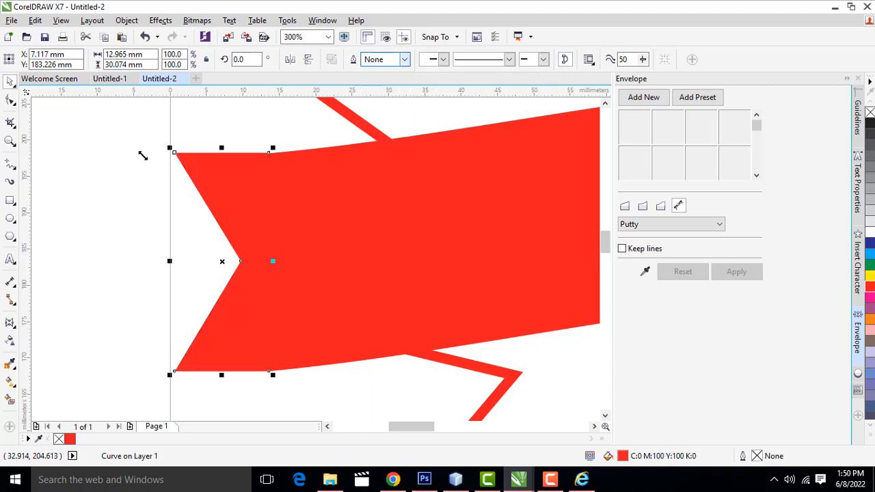
left_click(80, 183)
Place a copy of the notched end piece below the middle of the ribbon.
scroll(80, 180, "down", 3)
scroll(80, 180, "up", 1)
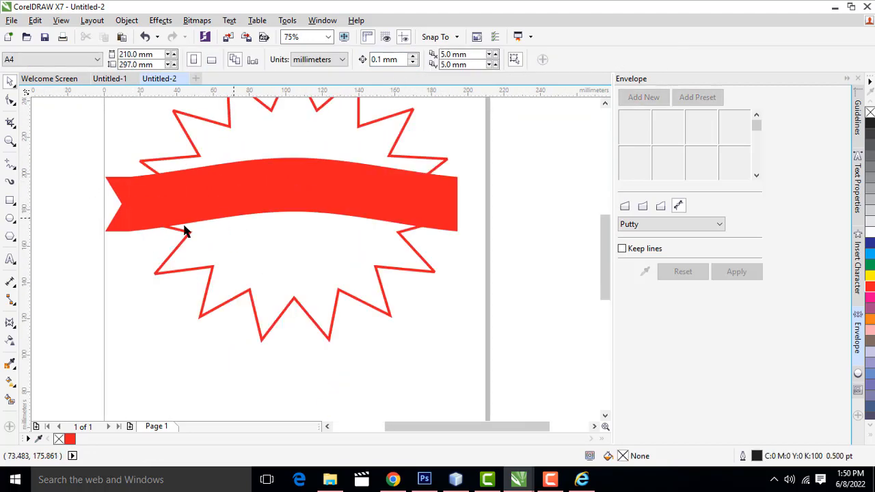
scroll(115, 220, "up", 1)
left_click(124, 225)
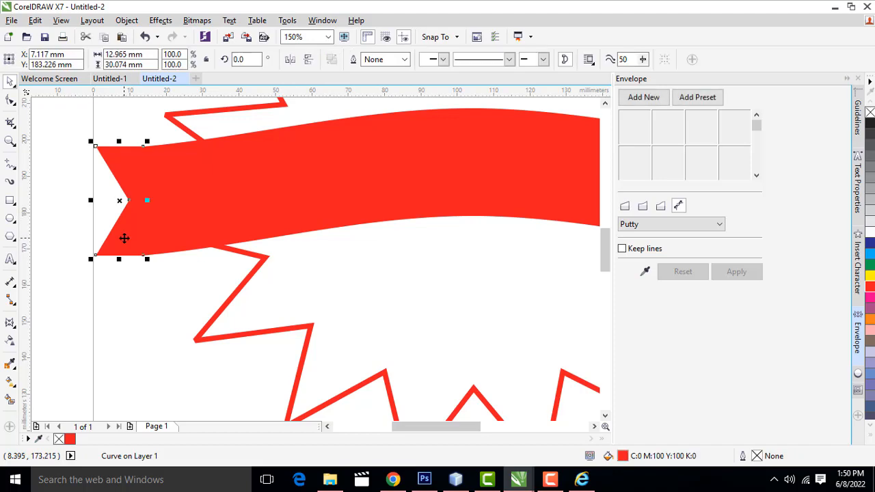
left_click_drag(124, 238, 431, 332)
scroll(515, 330, "down", 2)
scroll(515, 329, "up", 2)
scroll(524, 313, "down", 2)
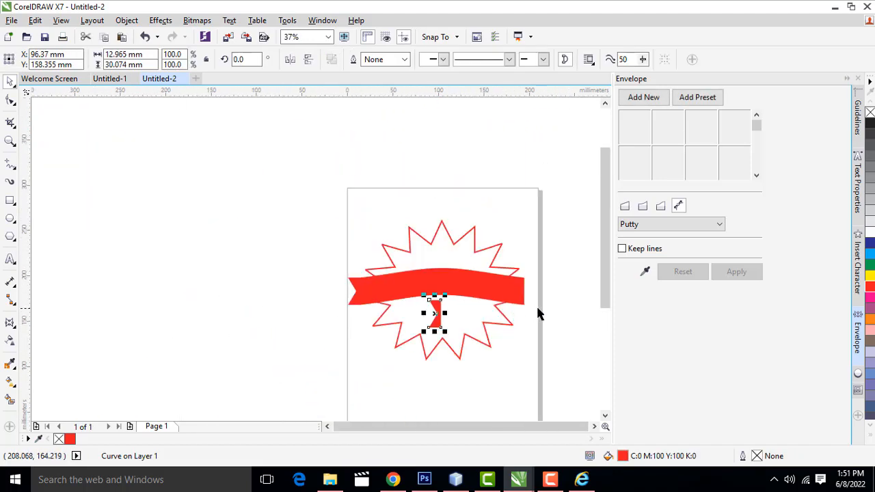
scroll(535, 315, "up", 1)
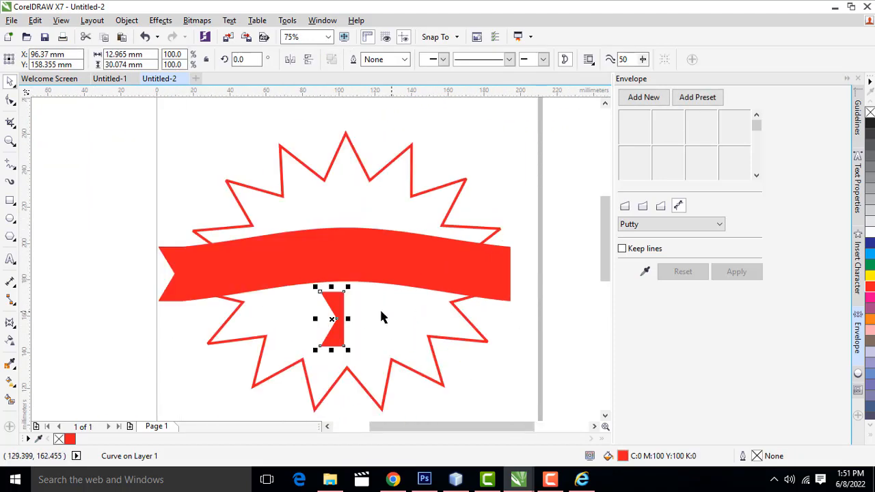
Mirror the copied end piece horizontally and place it against the ribbon's right end.
left_click(290, 60)
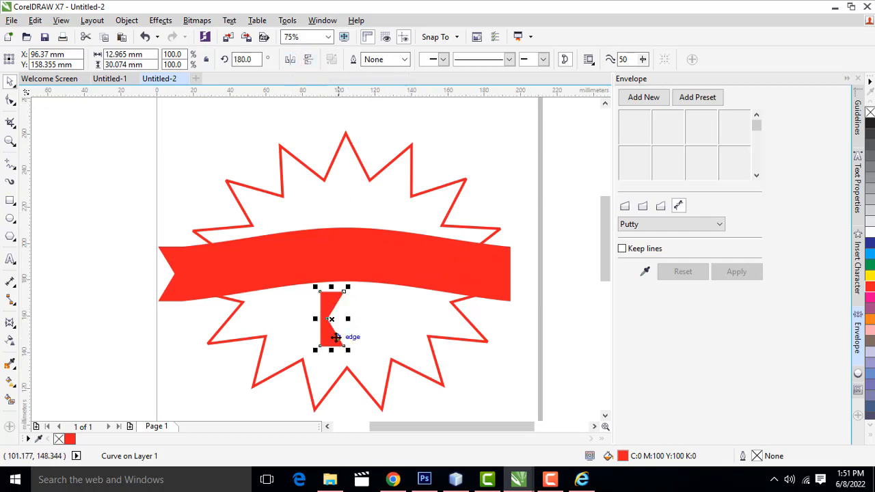
left_click_drag(342, 335, 520, 289)
left_click(562, 334)
scroll(536, 287, "up", 2)
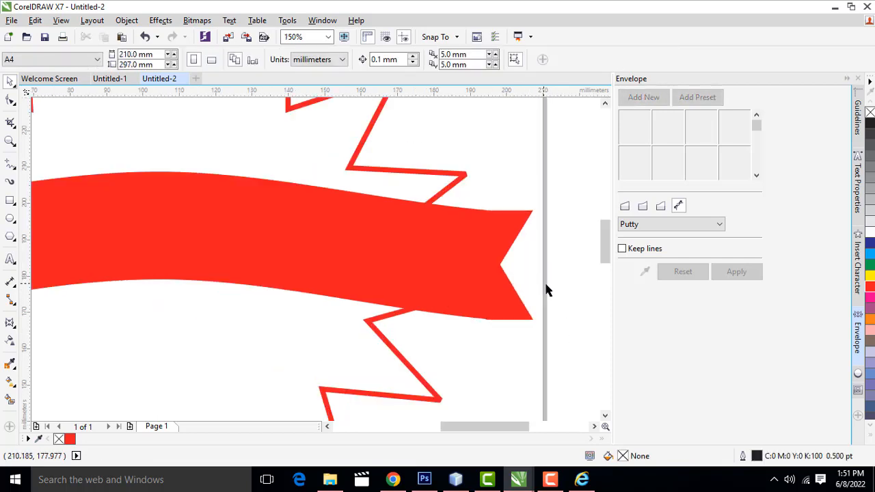
scroll(546, 291, "down", 2)
scroll(571, 327, "up", 4)
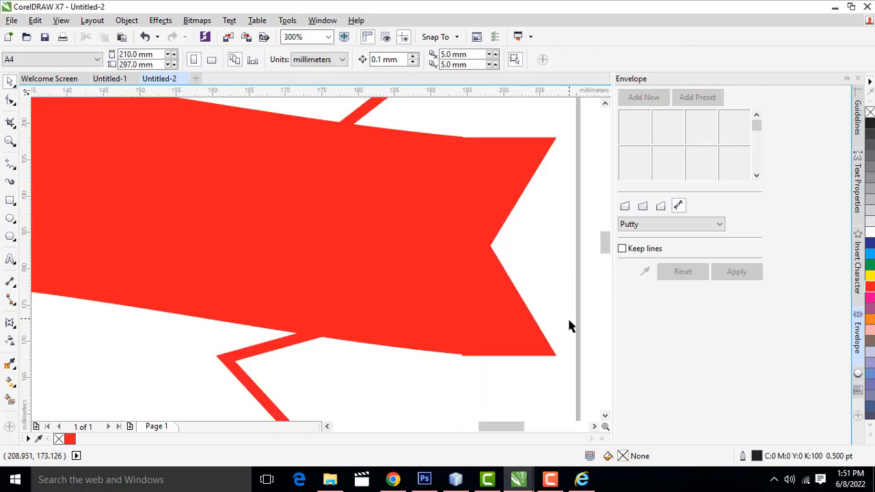
Nudge the right end piece slightly so its edges line up with the ribbon's right end.
left_click(495, 324)
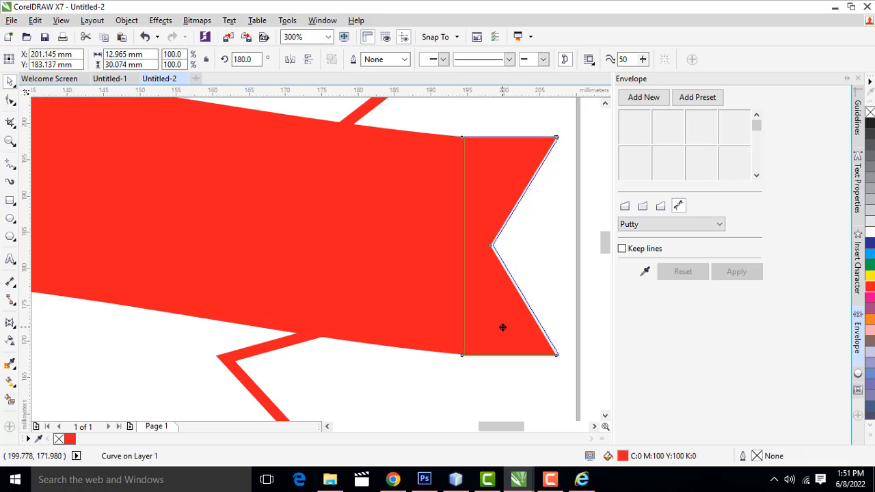
mouse_move(501, 327)
left_mouse_down()
mouse_move(510, 334)
mouse_move(501, 344)
left_mouse_up()
scroll(496, 338, "up", 2)
scroll(497, 337, "down", 1)
scroll(465, 251, "down", 1)
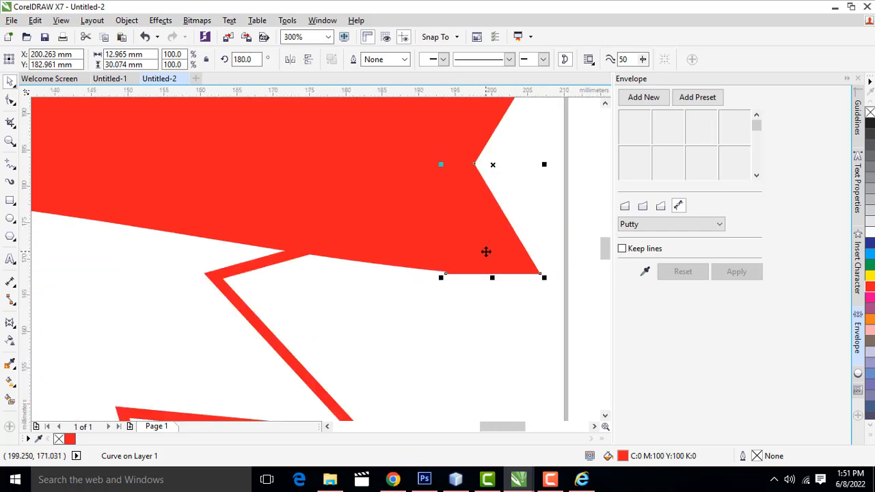
scroll(564, 183, "down", 1)
scroll(565, 169, "up", 1)
left_click_drag(473, 293, 473, 292)
left_click(502, 351)
scroll(430, 335, "down", 2)
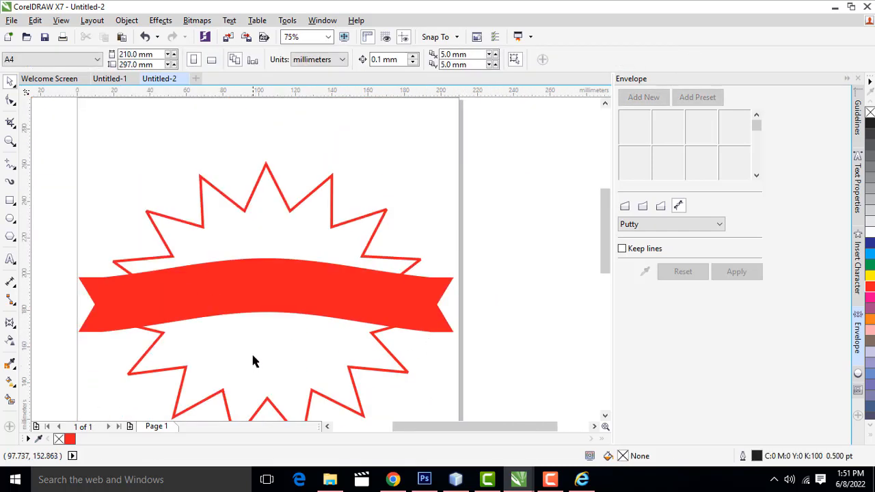
Group the ribbon with both notched end pieces and move the group about 12 mm down on the starburst.
scroll(243, 369, "down", 1)
scroll(410, 307, "up", 1)
scroll(430, 332, "down", 1)
scroll(328, 259, "up", 1)
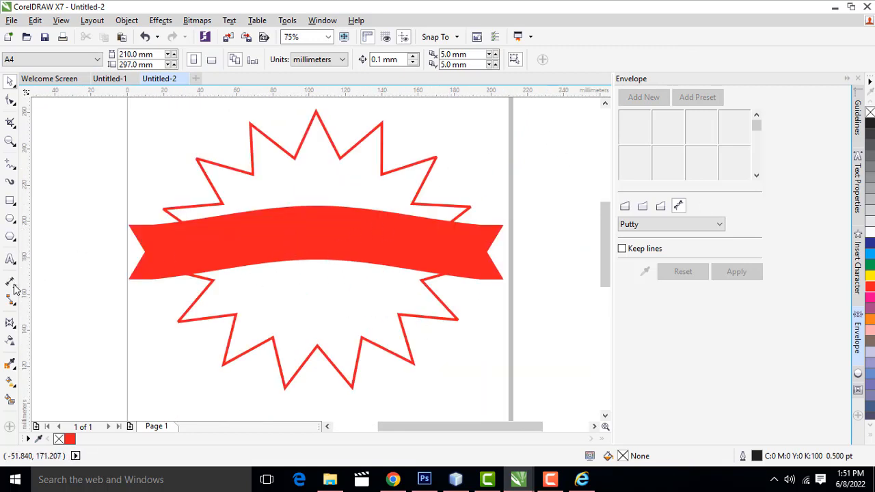
left_click(145, 276)
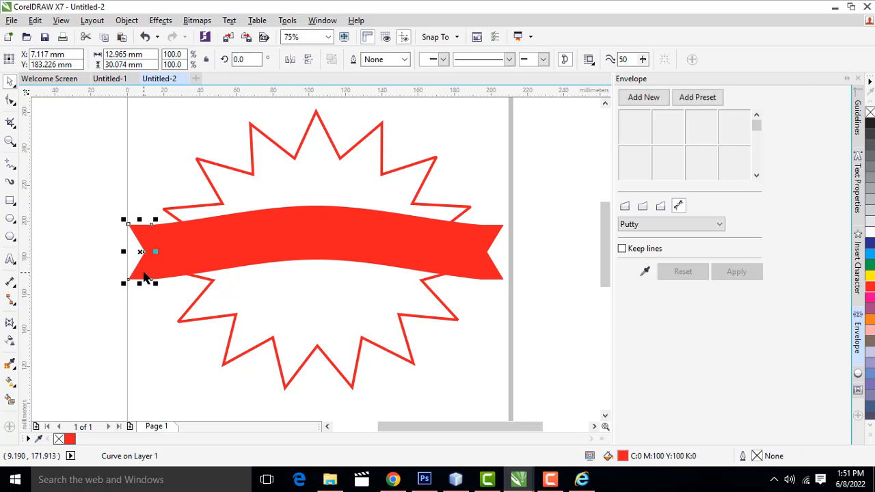
left_click(503, 272, "shift")
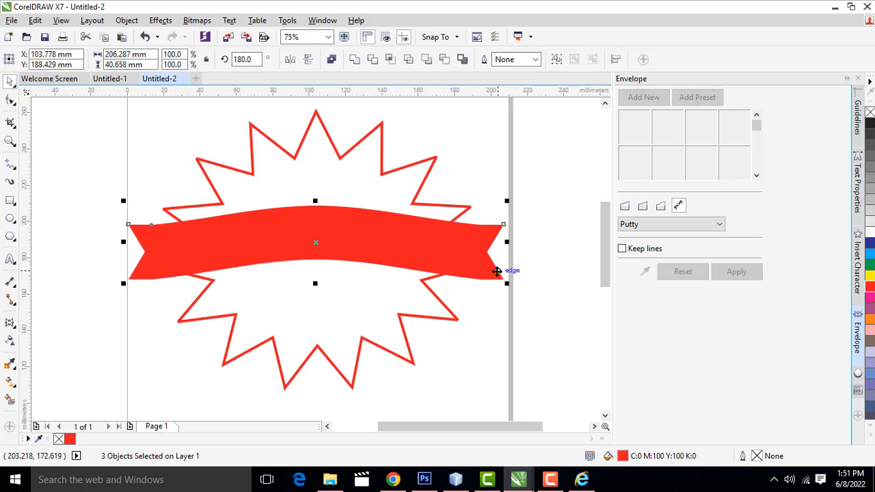
right_click(422, 247)
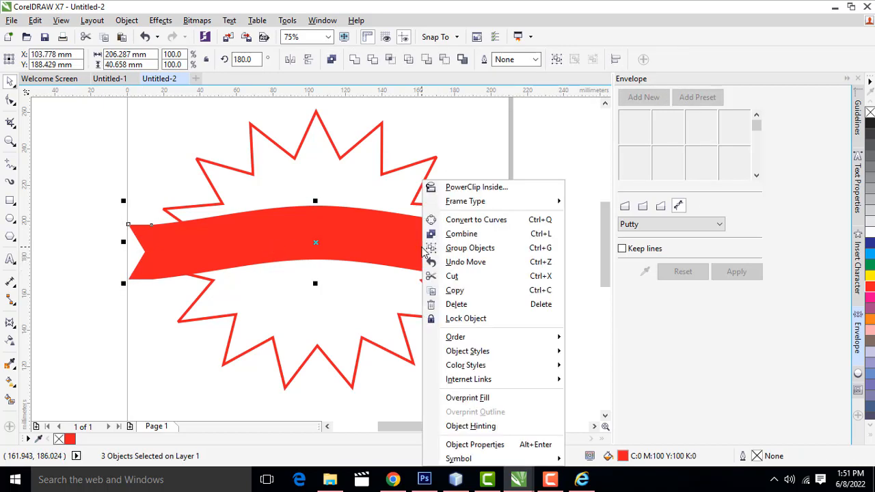
left_click(471, 248)
left_click_drag(312, 250, 360, 276)
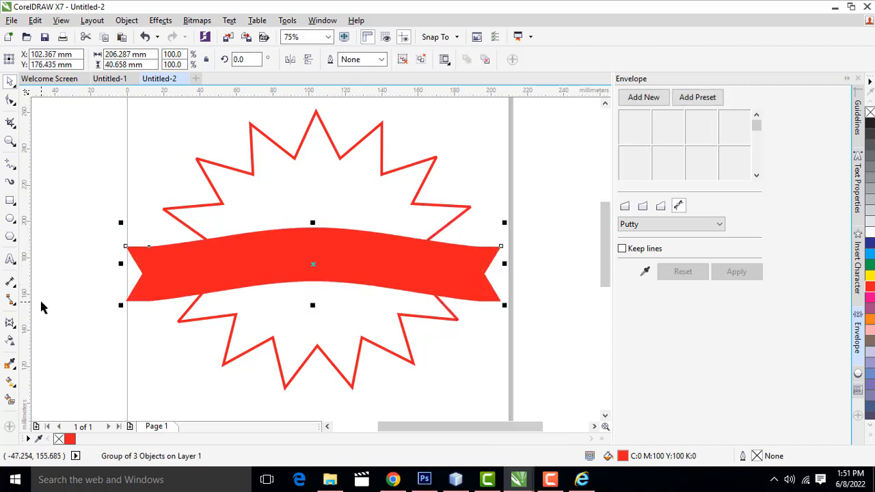
left_click(357, 192)
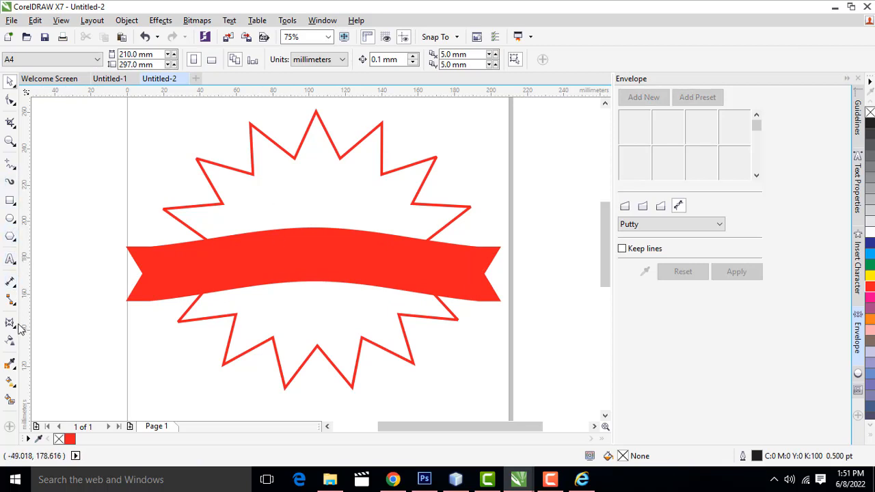
Add the artistic text "100%" inside the starburst above the ribbon.
left_click(10, 261)
left_click(290, 195)
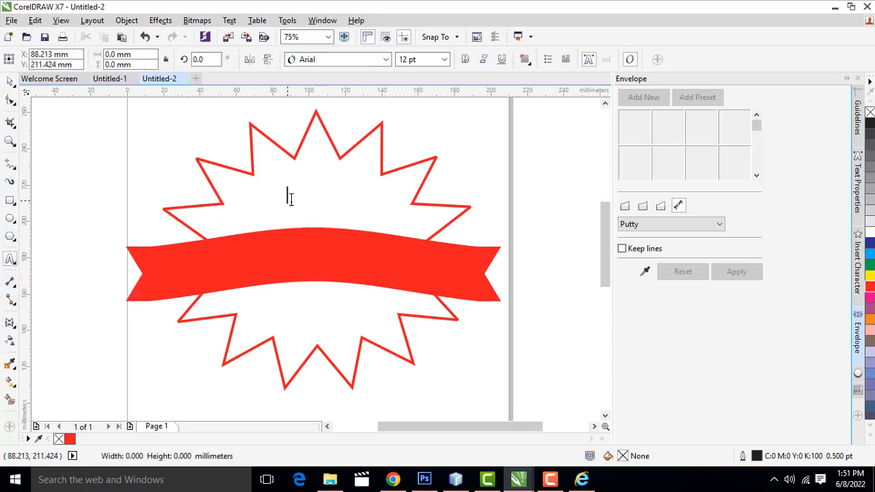
type("100")
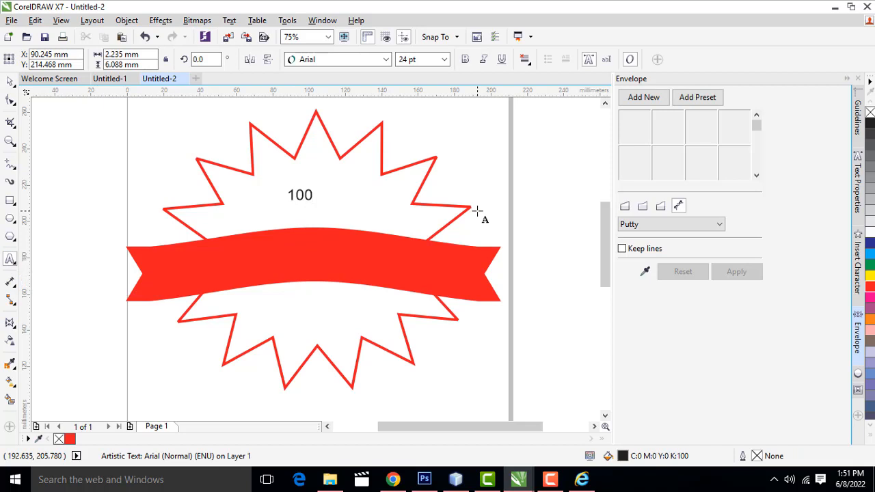
type("%")
key("ctrl+space")
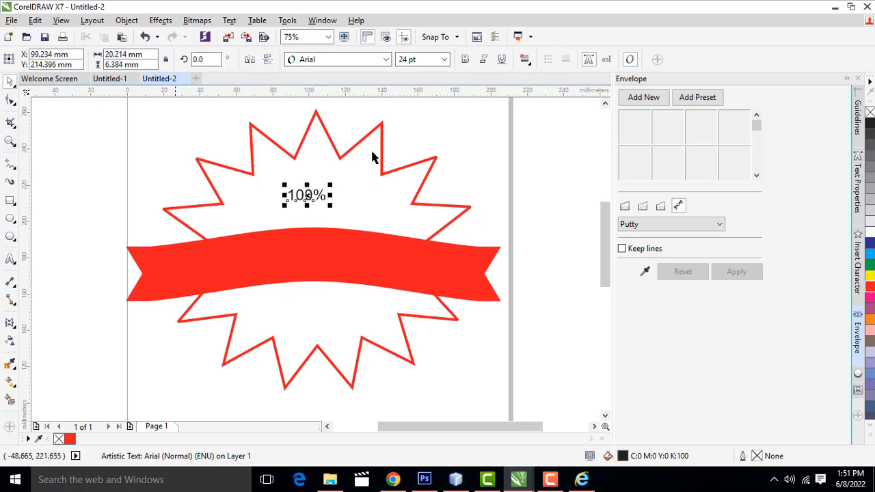
Enlarge the "100%" text to about 84 pt, make it bold, and centre it just above the ribbon.
left_click_drag(334, 183, 390, 170)
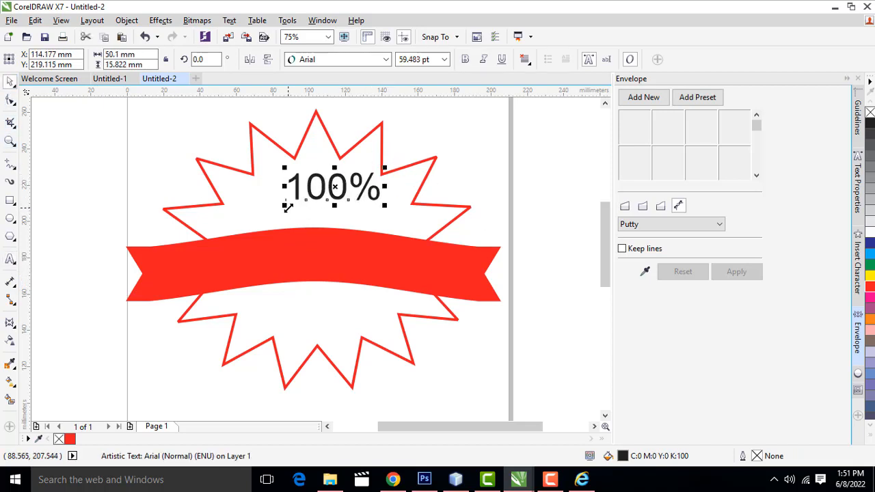
left_click_drag(274, 214, 246, 232)
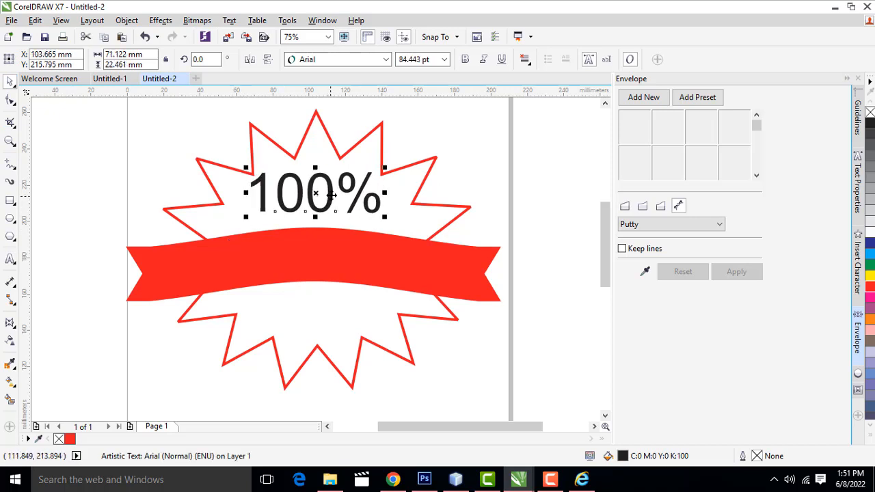
left_click_drag(336, 202, 336, 203)
left_click(466, 60)
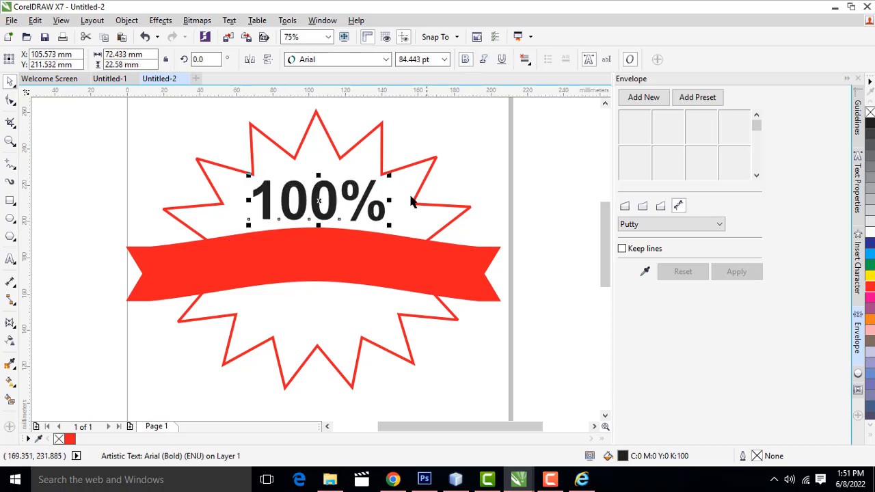
left_click(477, 139)
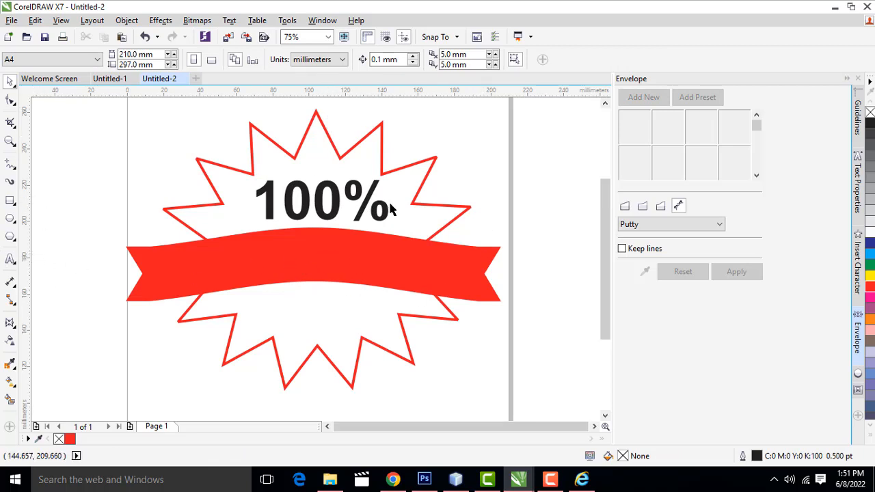
Draw a small ellipse about 8.8 by 8.1 mm at the tip of the starburst's topmost point.
scroll(371, 160, "down", 1)
scroll(332, 164, "up", 1)
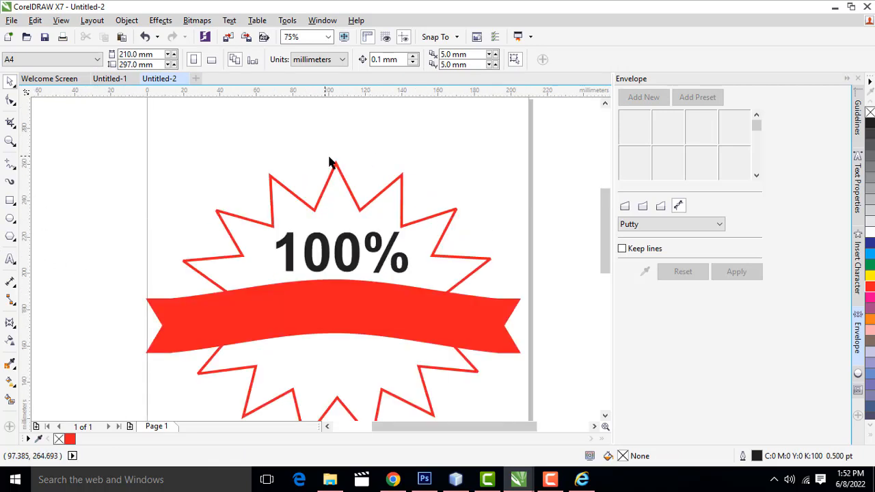
left_click(10, 219)
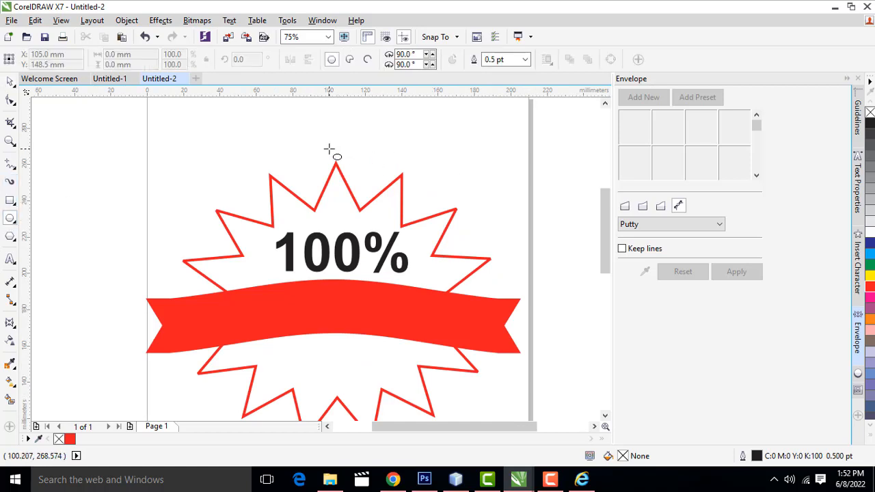
left_click_drag(329, 150, 344, 164)
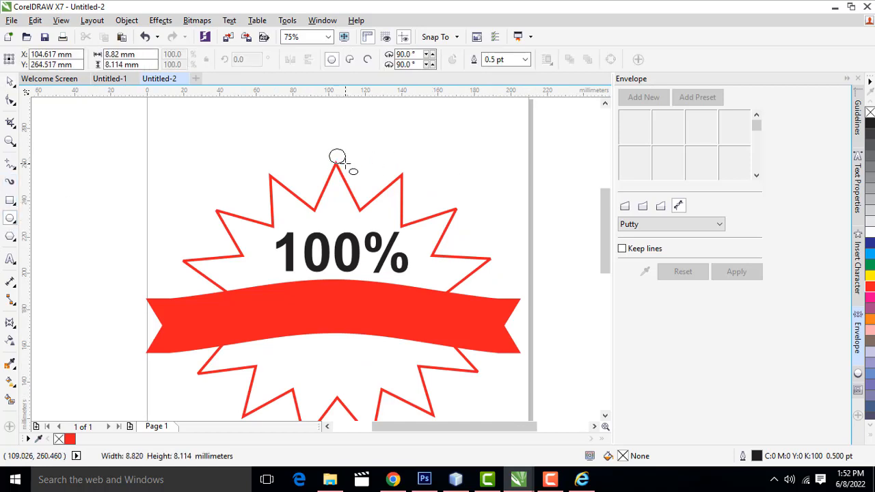
left_click(11, 80)
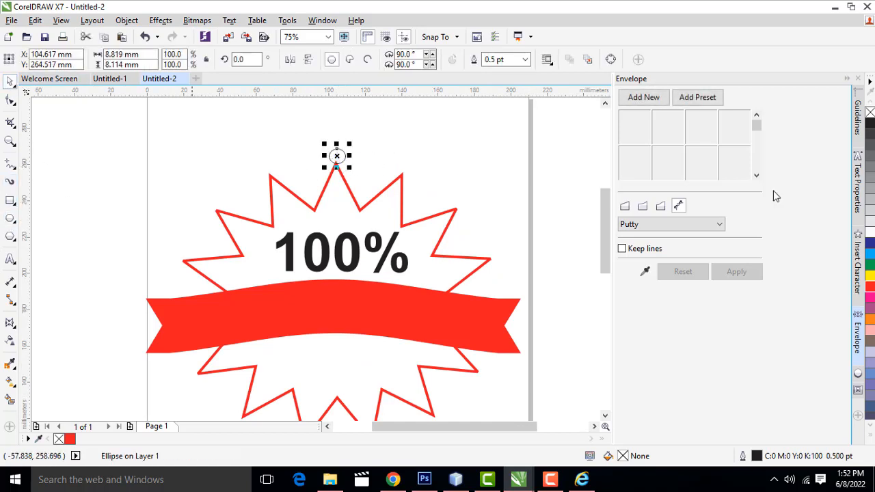
Fill the small ellipse at the starburst's top with red and remove its outline.
left_click(870, 285)
left_click(525, 59)
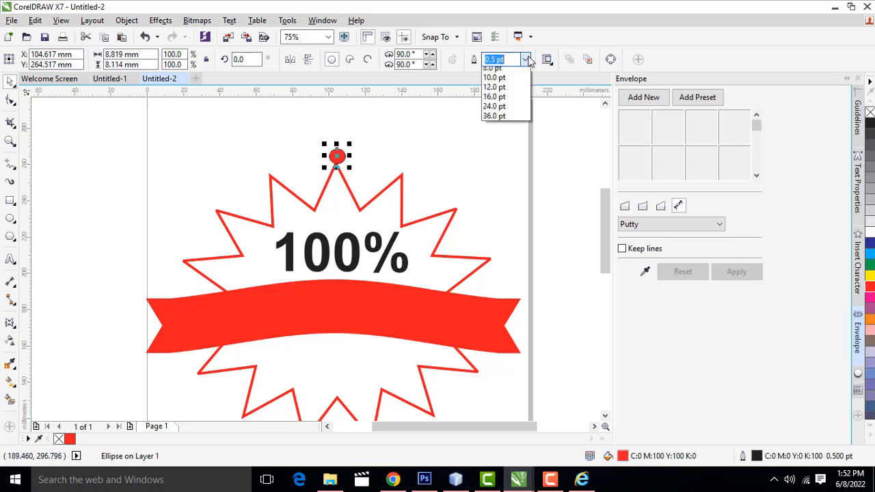
left_click(516, 71)
left_click(537, 147)
scroll(433, 239, "down", 1)
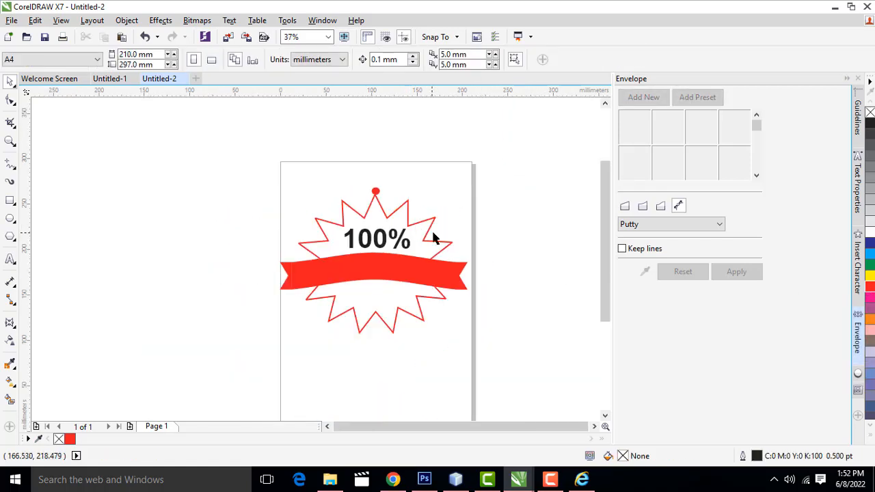
Add the artistic text "விற்பனை" in the NC Geetha font beside the starburst's upper points.
scroll(437, 237, "up", 1)
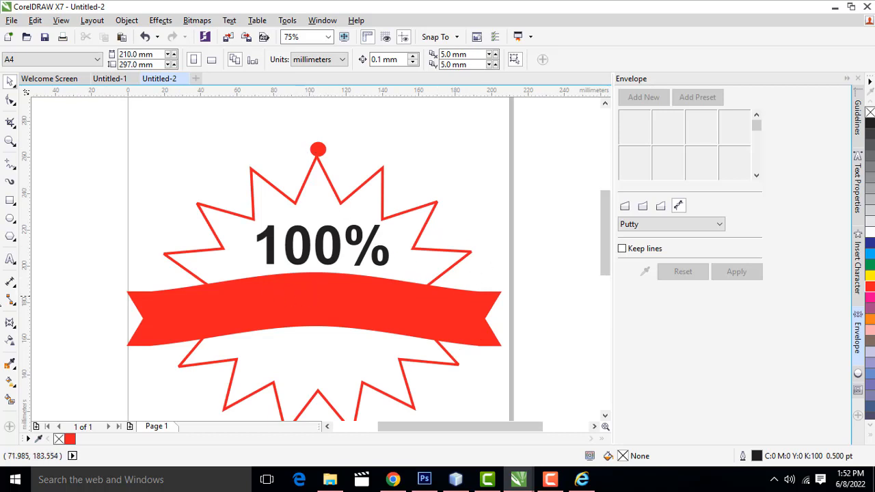
left_click(9, 260)
left_click(188, 160)
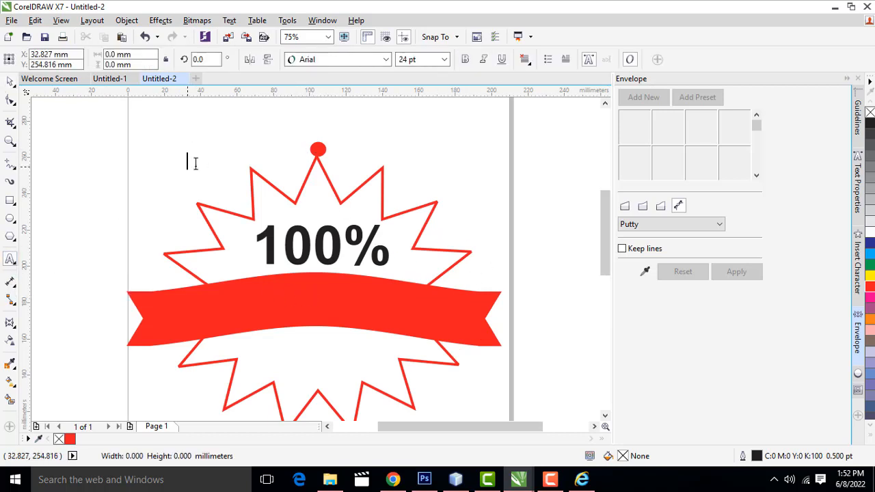
left_click(331, 60)
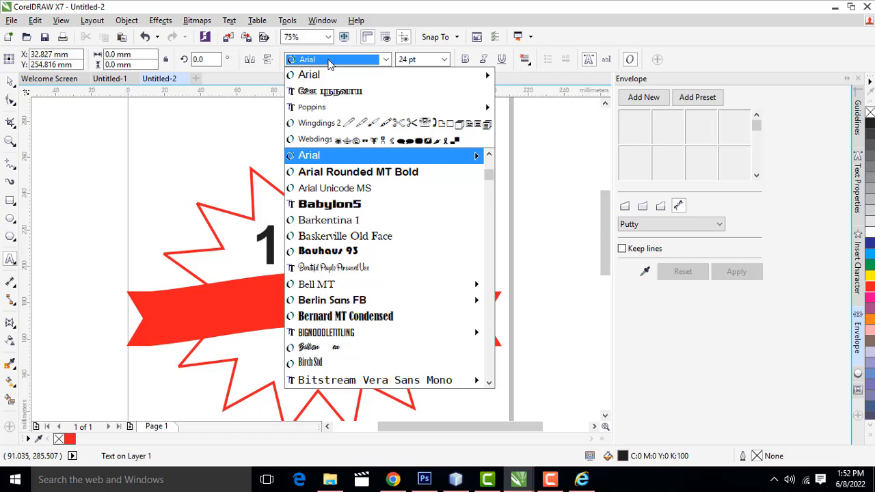
left_click(347, 93)
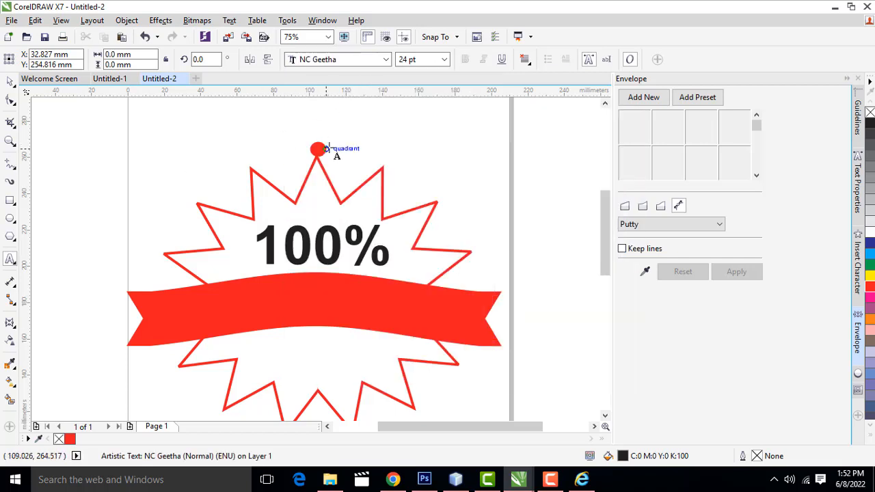
key("BackSpace")
type("e")
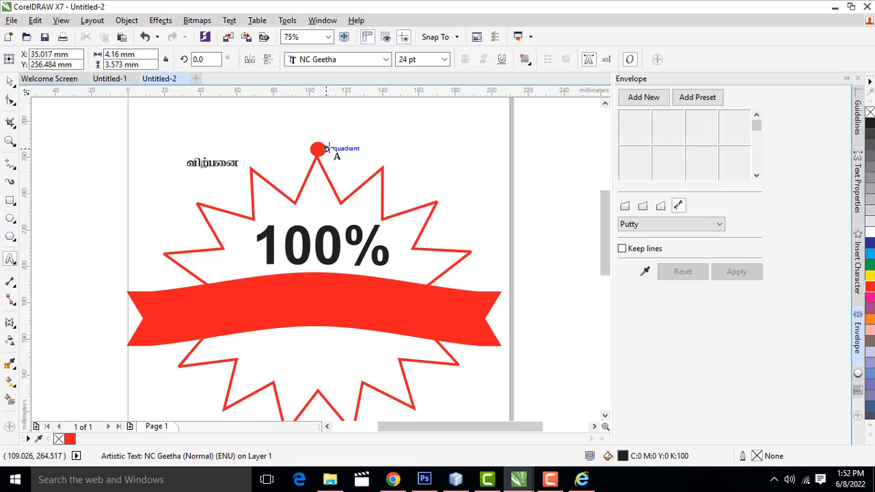
Move the Tamil text onto the red ribbon and enlarge it to about 48 pt.
left_click(10, 81)
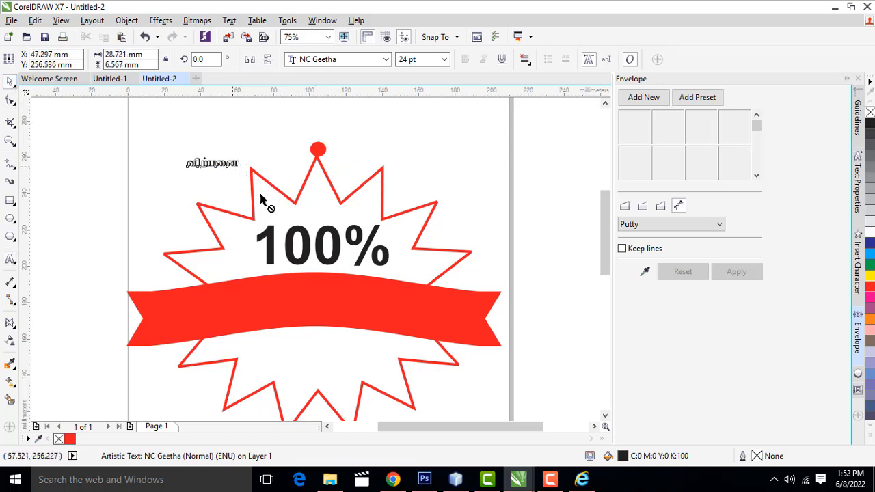
left_click_drag(260, 198, 339, 301)
scroll(321, 311, "up", 1)
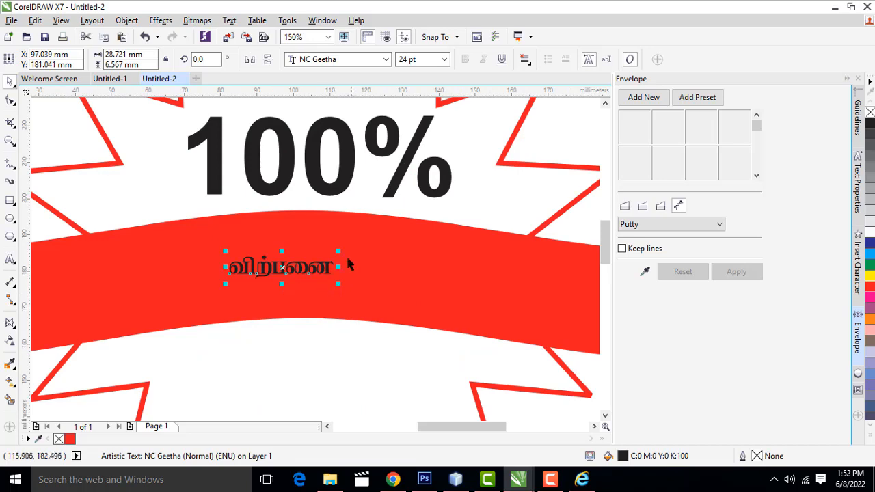
left_click_drag(338, 253, 448, 224)
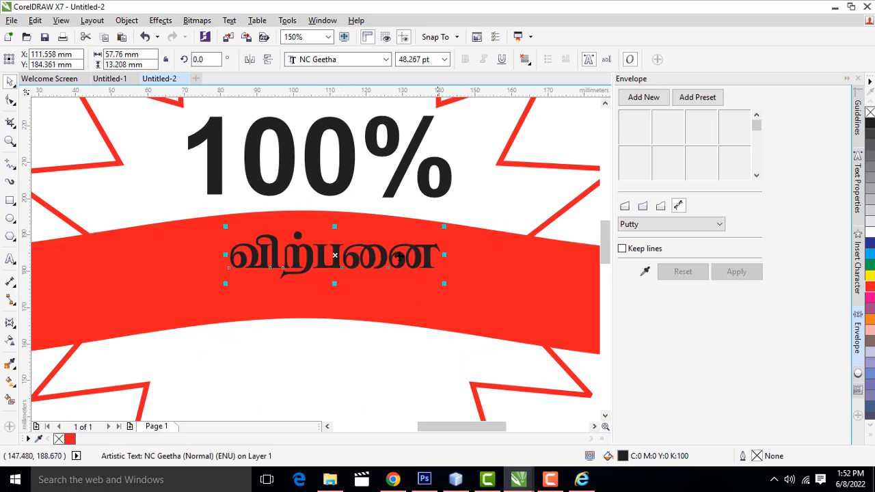
left_click_drag(387, 262, 384, 276)
Enlarge the ribbon text to about 71 pt, centred on the ribbon, and colour it white.
scroll(359, 287, "down", 1)
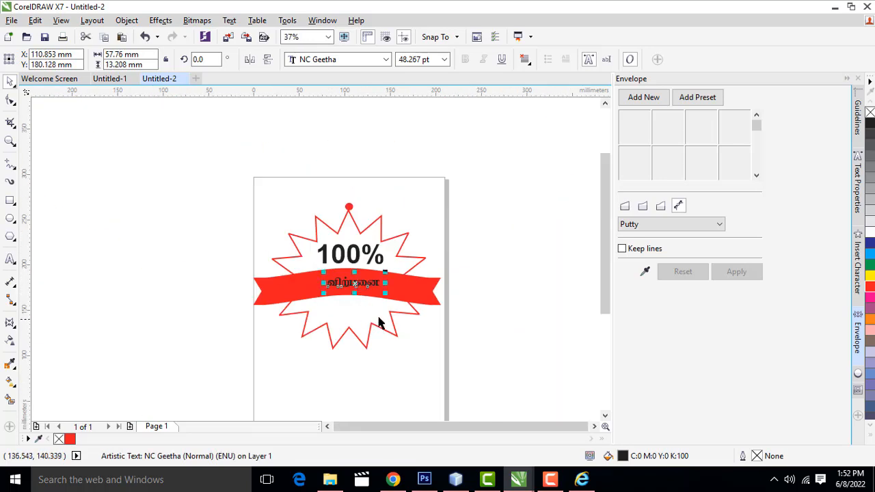
left_click_drag(273, 276, 240, 278)
left_click_drag(388, 237, 458, 239)
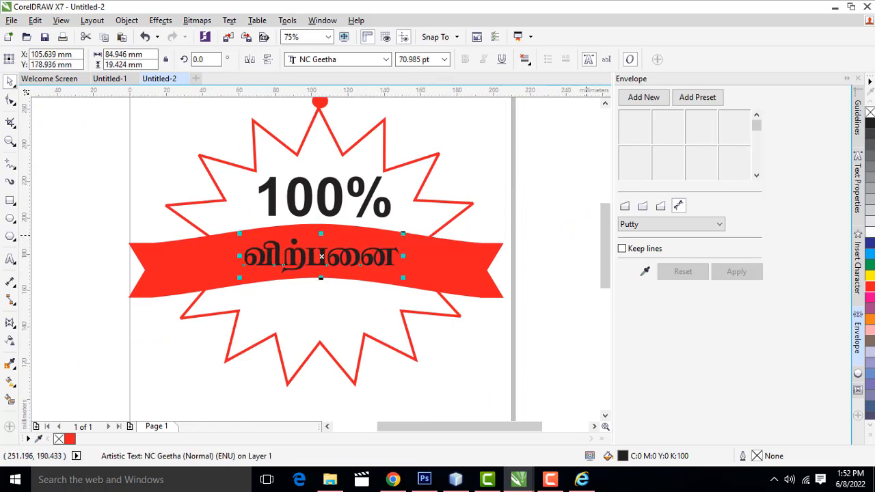
left_click(871, 233)
left_click(536, 170)
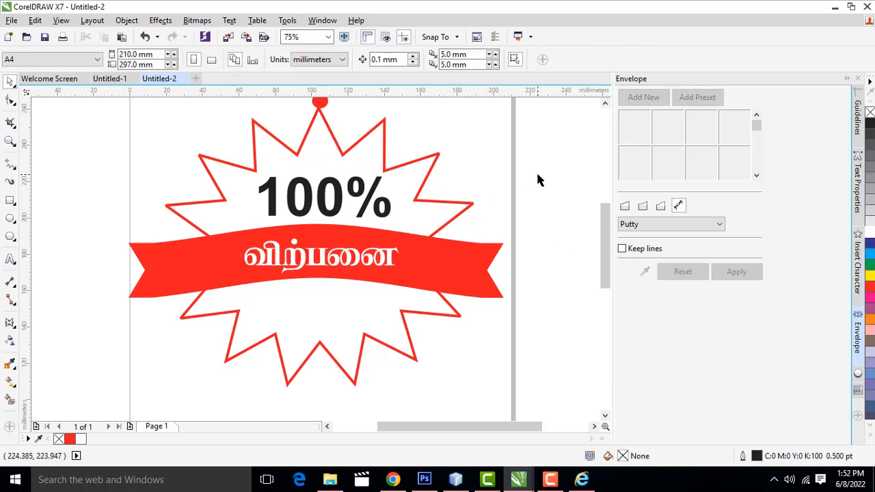
scroll(531, 169, "down", 1)
scroll(532, 140, "up", 1)
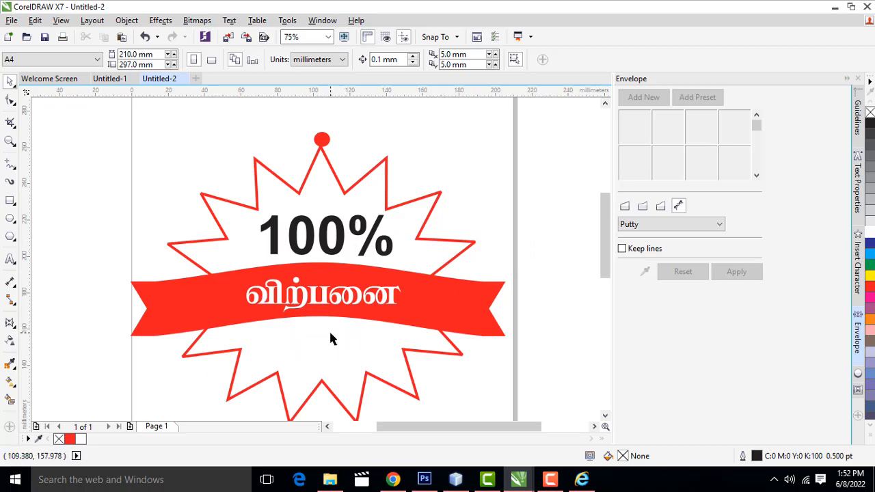
scroll(410, 295, "down", 1)
scroll(400, 296, "up", 1)
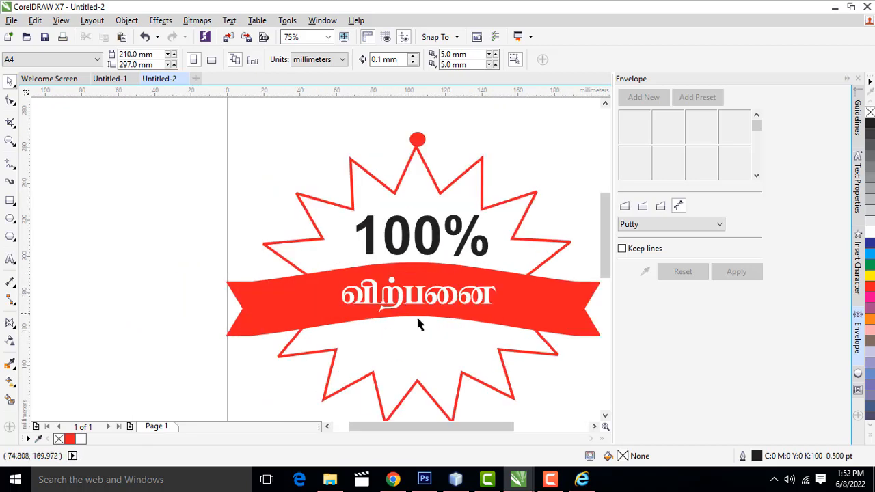
scroll(419, 322, "down", 1)
scroll(419, 346, "up", 1)
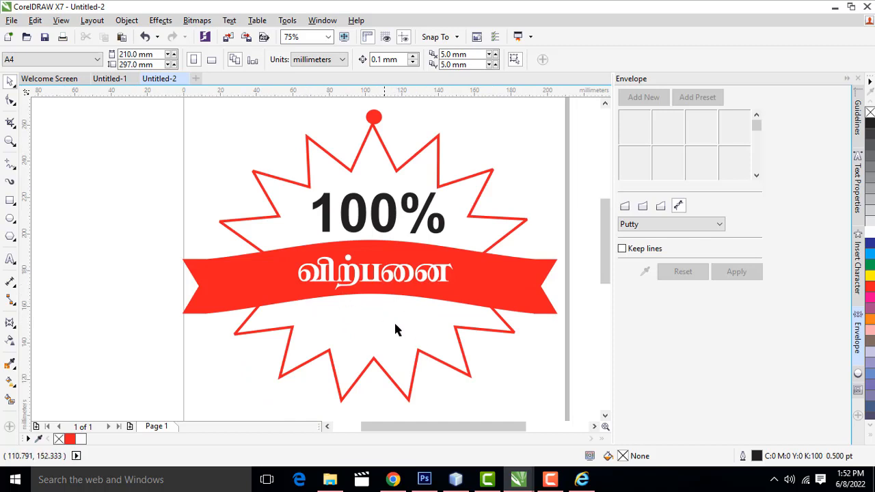